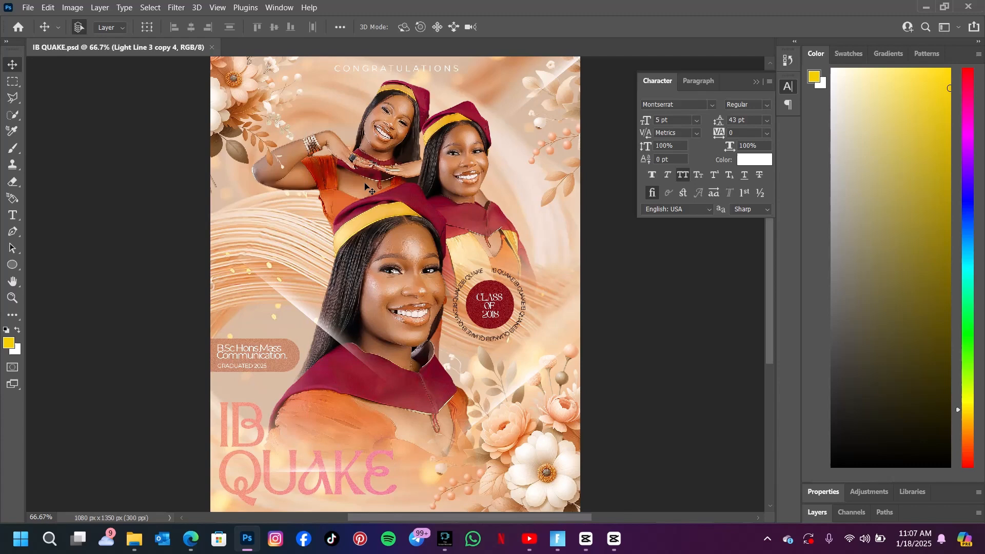
Create a new 1080 × 1350 px document at 300 ppi in RGB with a white background.
{"action": "key", "text": "ctrl"}
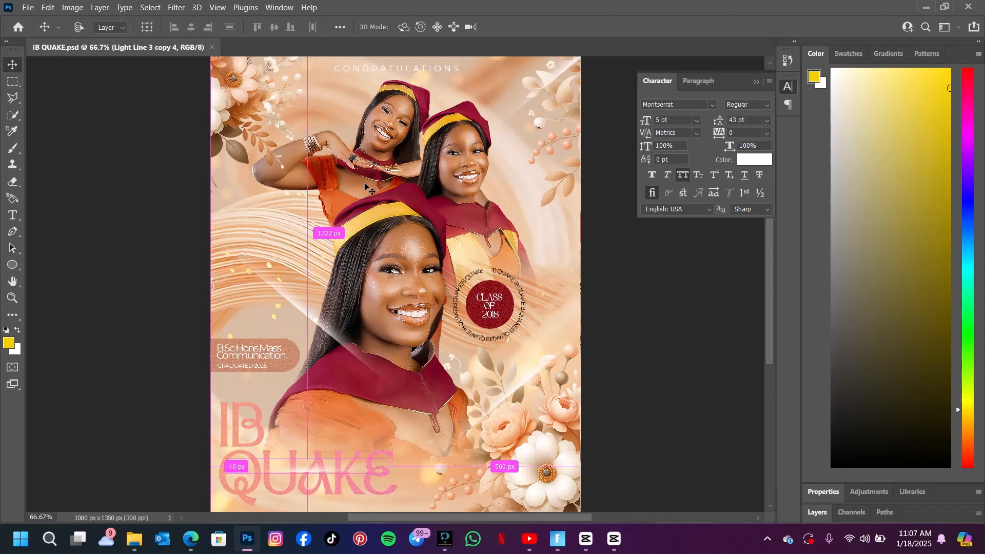
{"action": "key", "text": "ctrl+minus"}
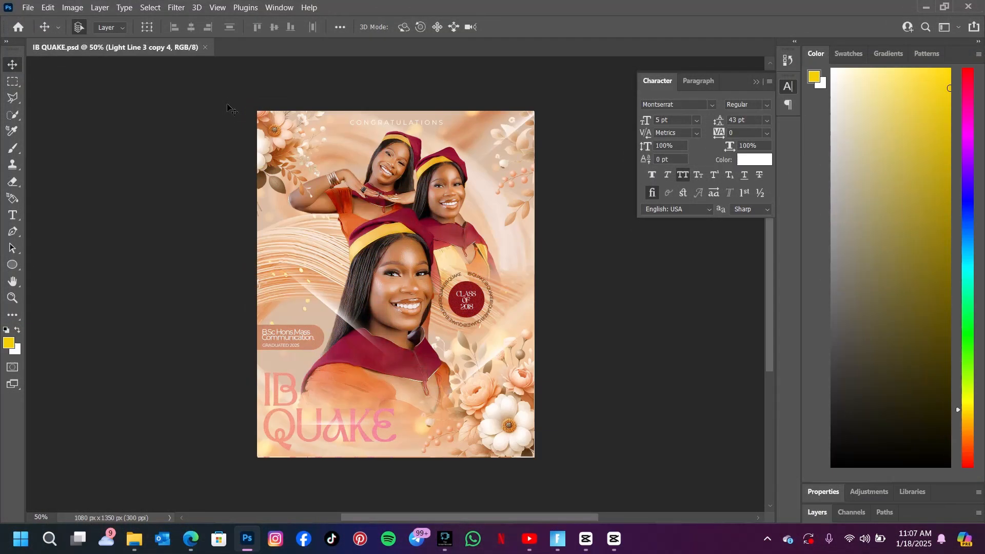
{"action": "left_click", "coordinate": [28, 8]}
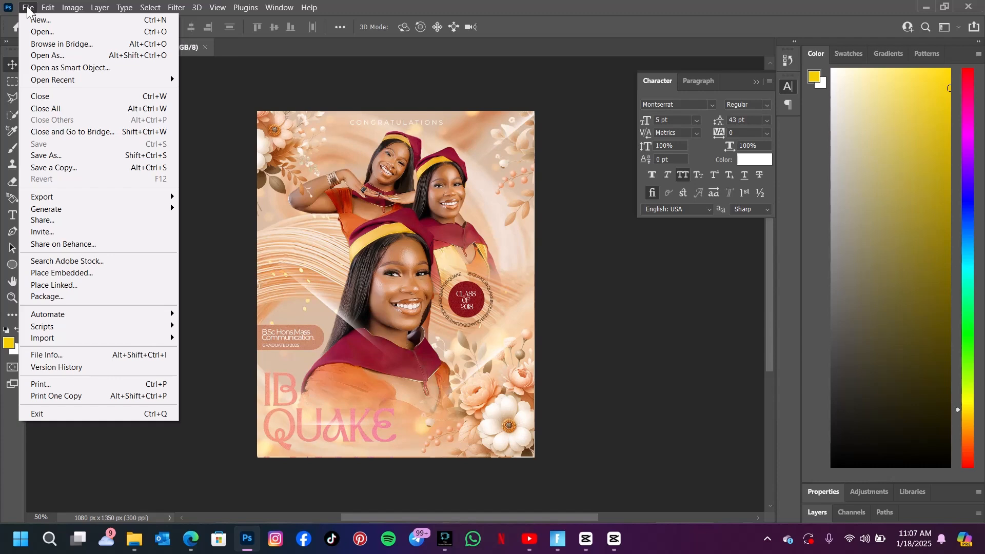
{"action": "left_click", "coordinate": [47, 21]}
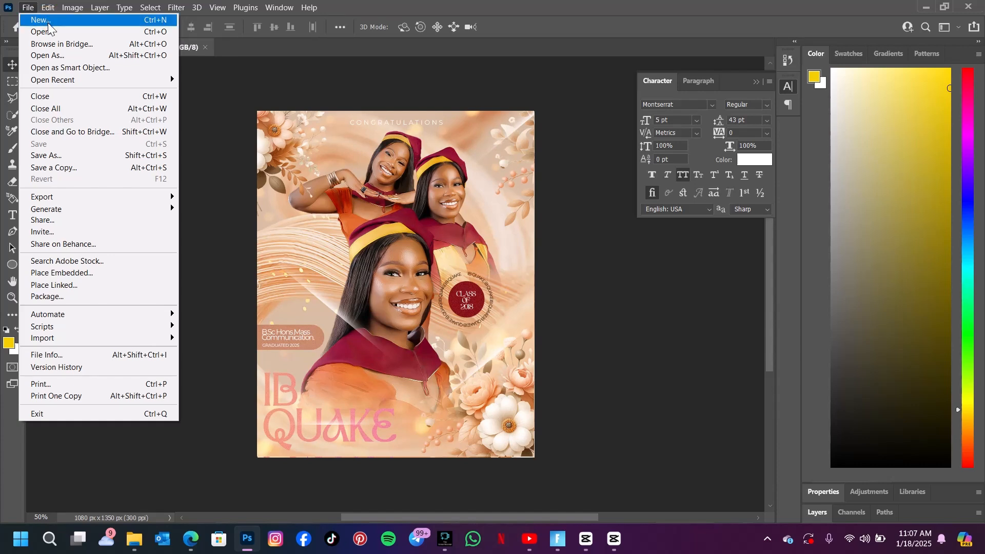
{"action": "left_click", "coordinate": [650, 248]}
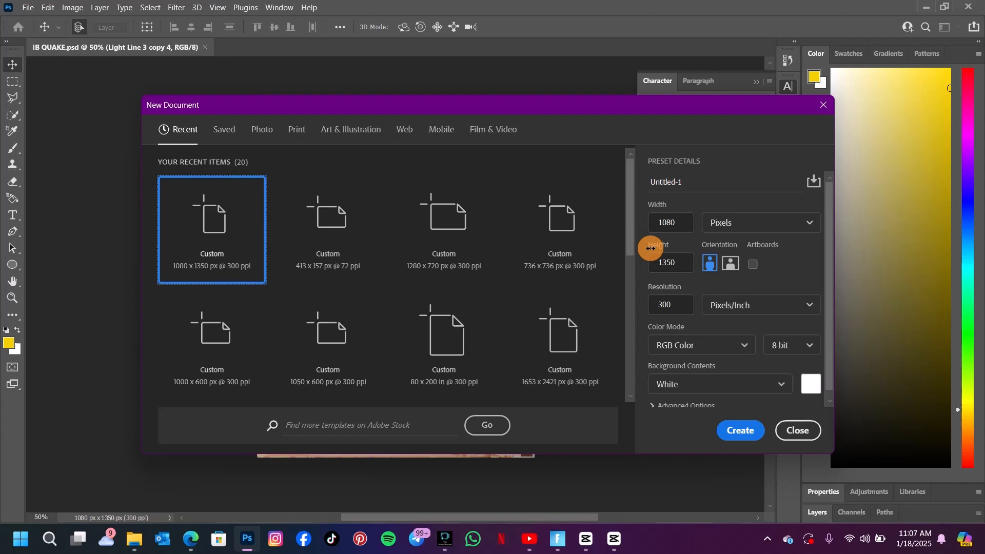
{"action": "left_click", "coordinate": [649, 222]}
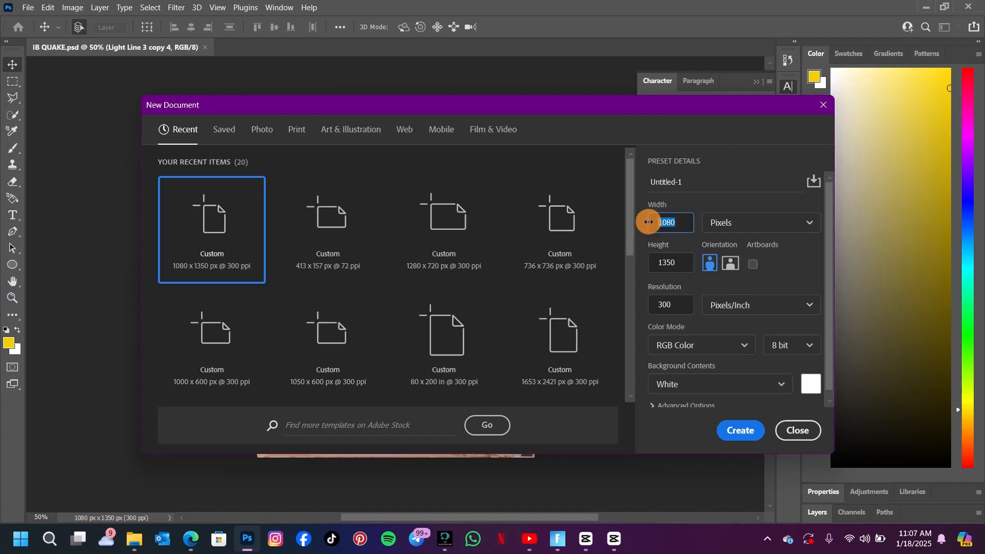
{"action": "key", "text": "Tab"}
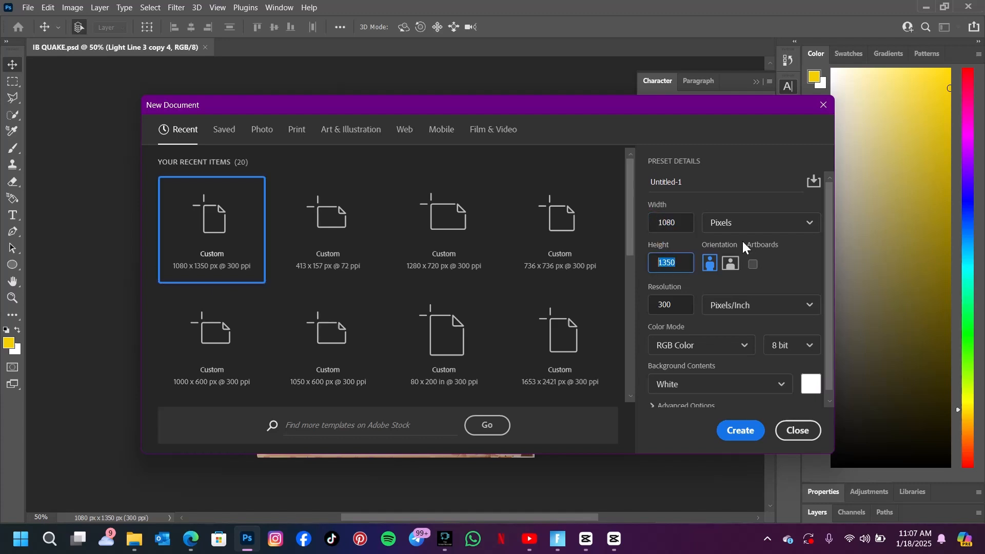
{"action": "left_click", "coordinate": [737, 440]}
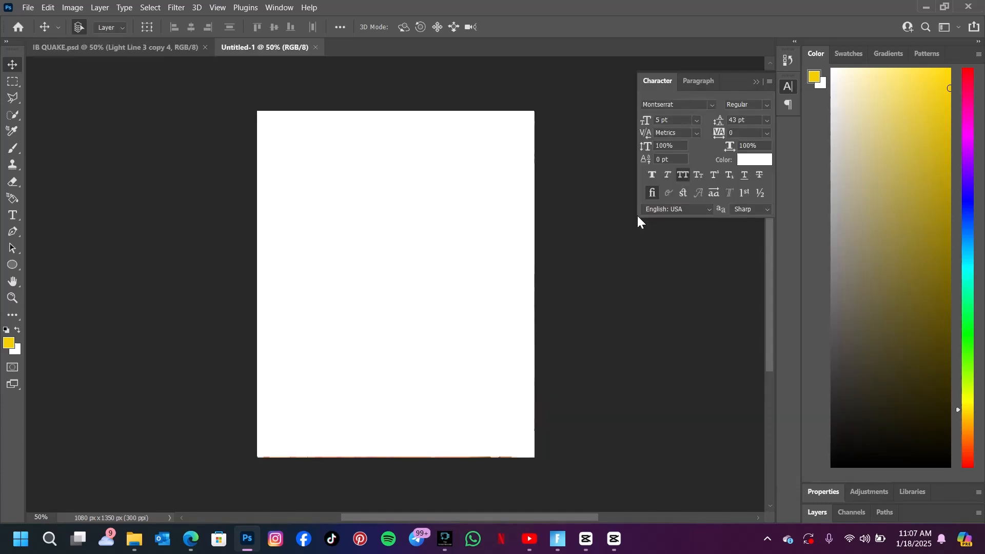
Unlock the new document's background layer so it becomes an editable layer.
{"action": "left_click", "coordinate": [816, 512]}
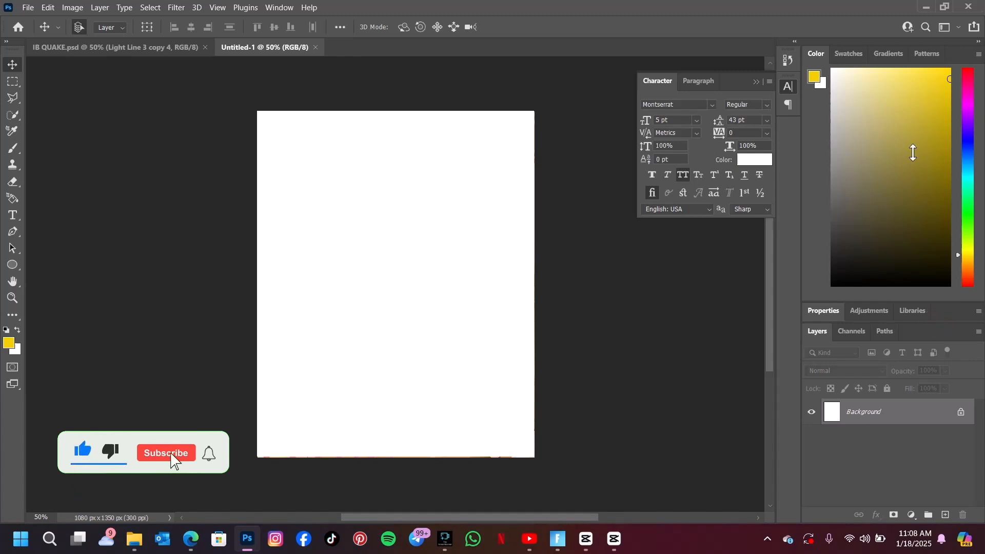
{"action": "left_click_drag", "start_coordinate": [935, 321], "coordinate": [980, 261]}
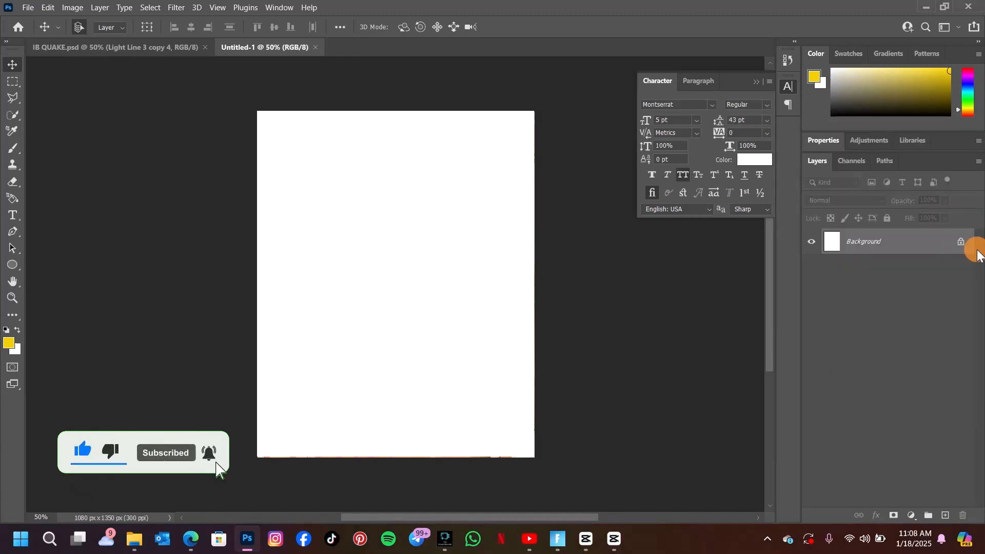
{"action": "left_click", "coordinate": [961, 242]}
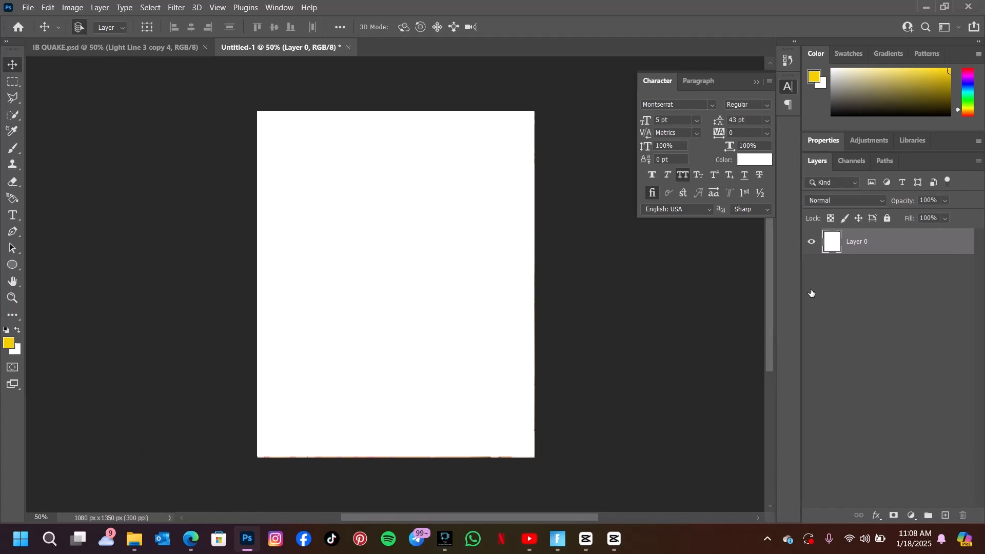
Place the peach swirl background image from the ib quake folder and scale it up to fill the canvas.
{"action": "left_click", "coordinate": [136, 538]}
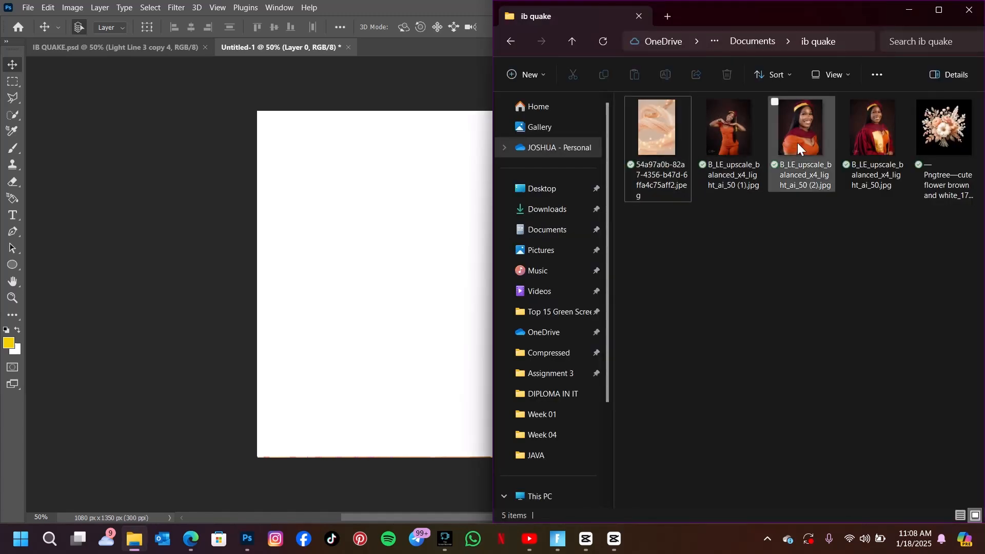
{"action": "left_click", "coordinate": [663, 144]}
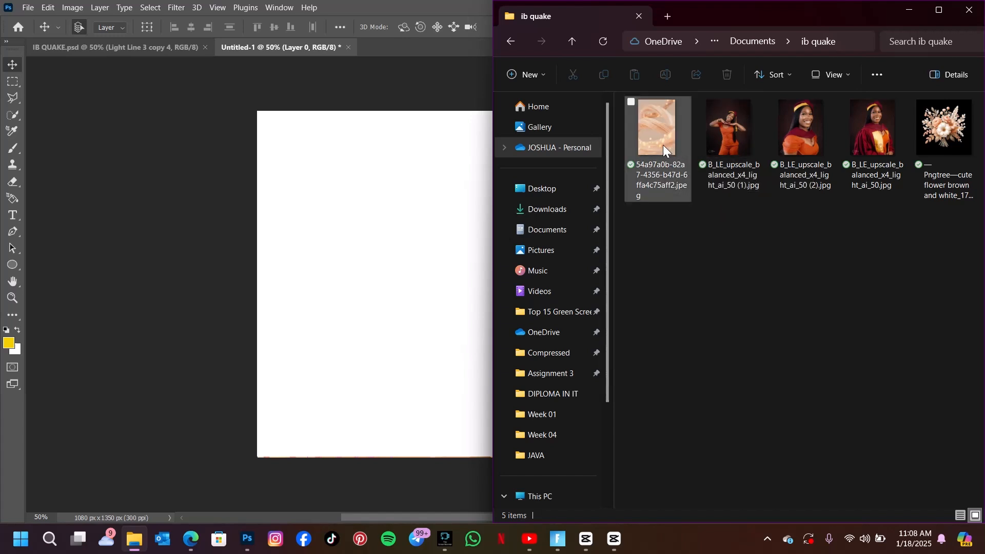
{"action": "left_click_drag", "start_coordinate": [660, 144], "coordinate": [301, 333]}
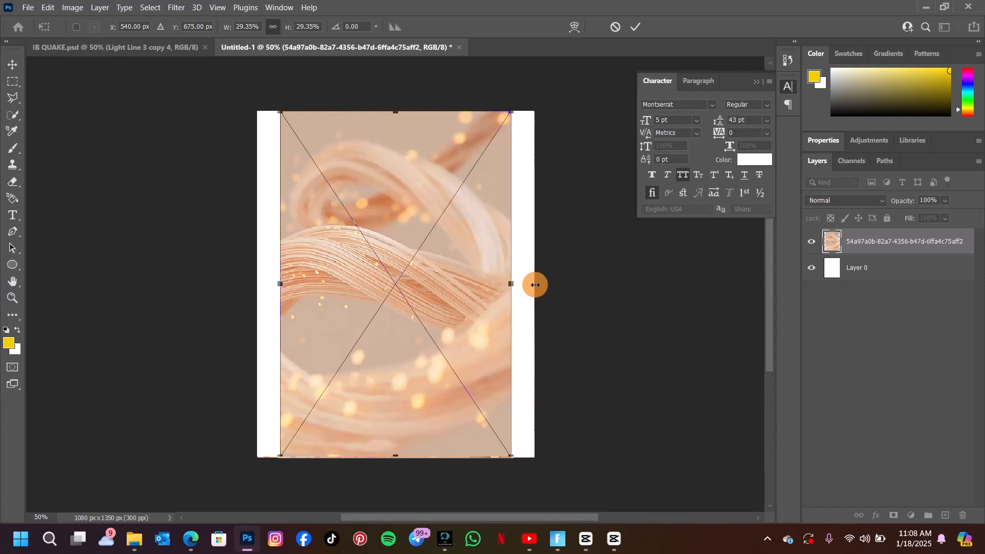
{"action": "left_click_drag", "start_coordinate": [280, 284], "coordinate": [252, 283]}
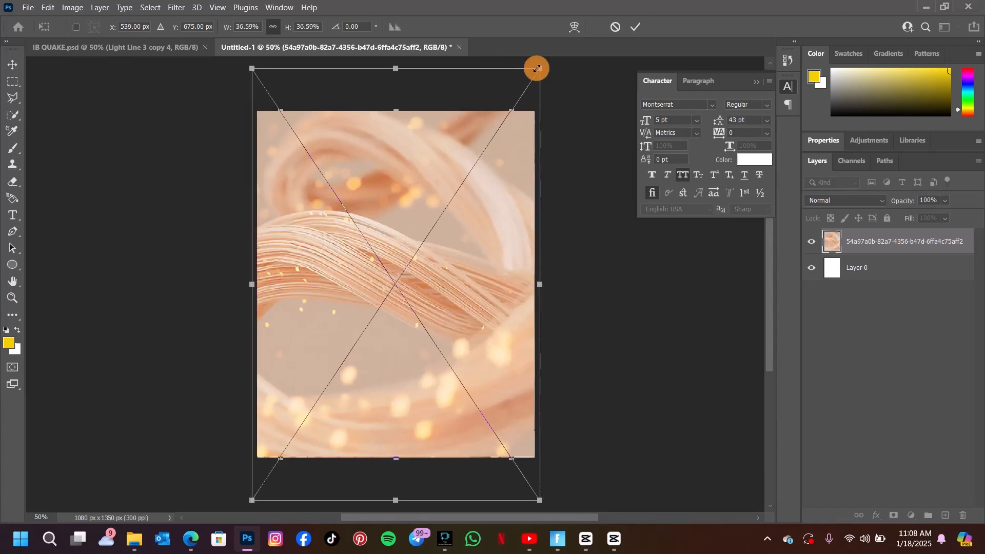
{"action": "key", "text": "Return"}
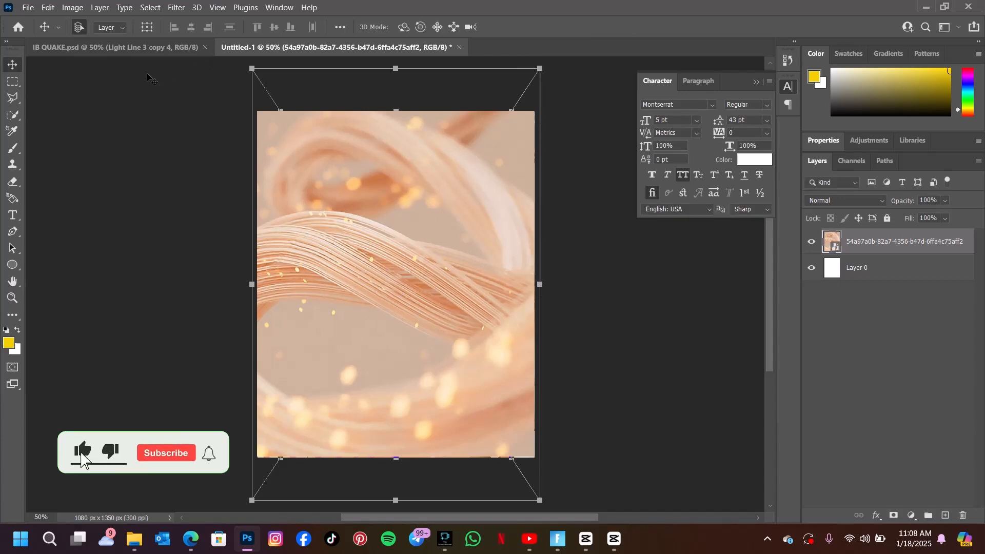
Switch to the finished IB QUAKE poster to use it as a design reference.
{"action": "left_click", "coordinate": [146, 48]}
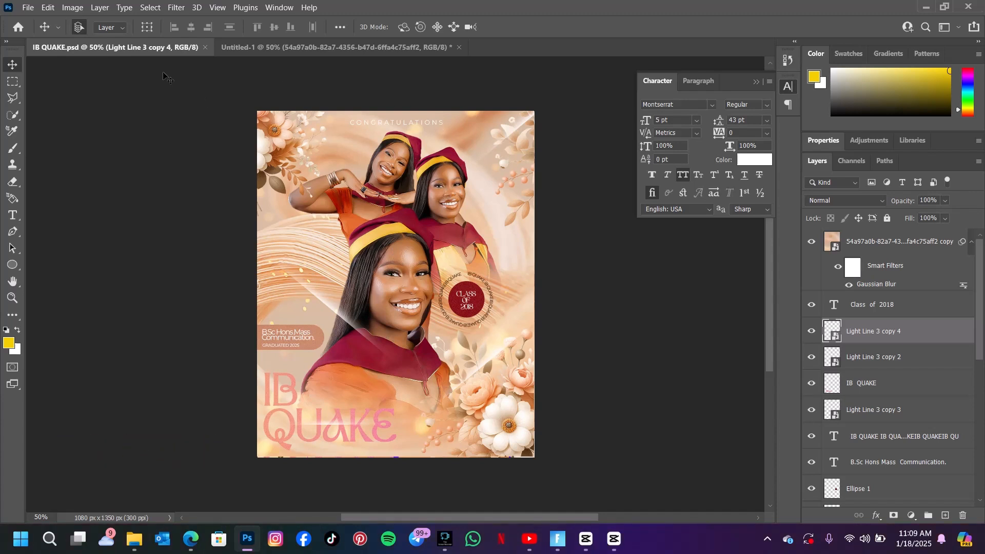
{"action": "mouse_move", "coordinate": [193, 537]}
{"action": "left_click", "coordinate": [193, 537]}
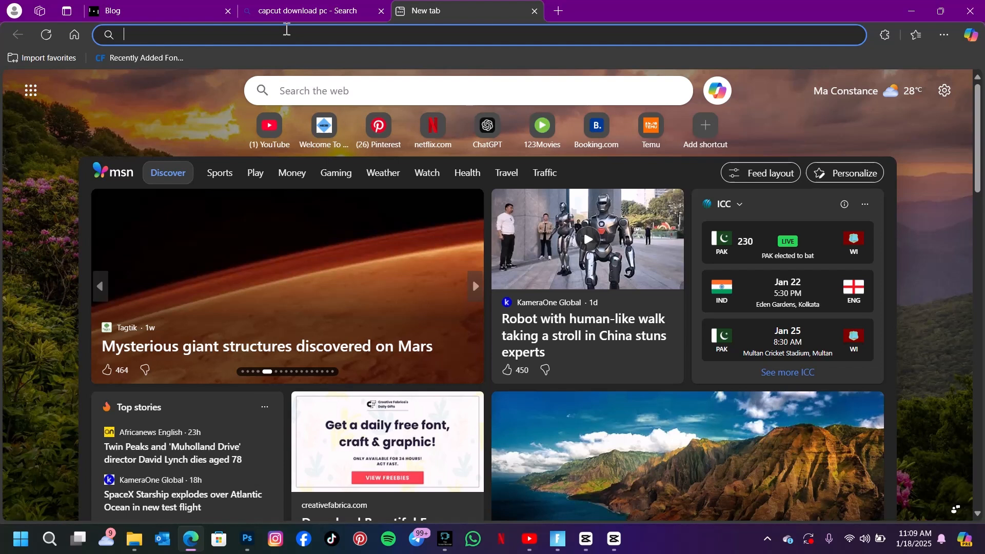
{"action": "left_click", "coordinate": [286, 29]}
{"action": "left_click", "coordinate": [286, 29]}
{"action": "left_click", "coordinate": [546, 178]}
{"action": "left_click", "coordinate": [848, 211]}
{"action": "left_click", "coordinate": [850, 214]}
{"action": "left_click", "coordinate": [849, 212]}
Paint black on the portrait's layer mask with a soft brush to fade her lower body into the swirl background.
{"action": "left_click", "coordinate": [380, 332]}
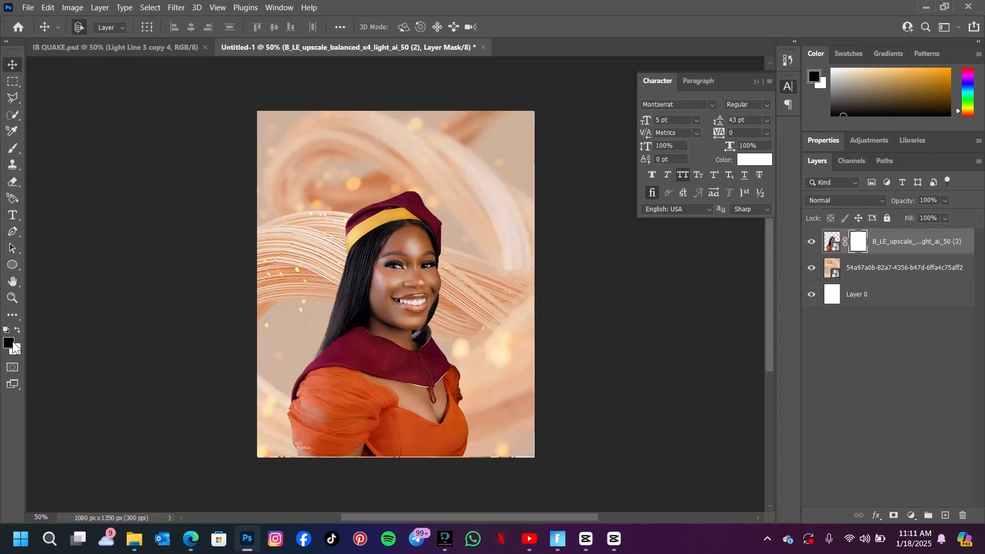
{"action": "key", "text": "b"}
{"action": "left_click", "coordinate": [254, 446]}
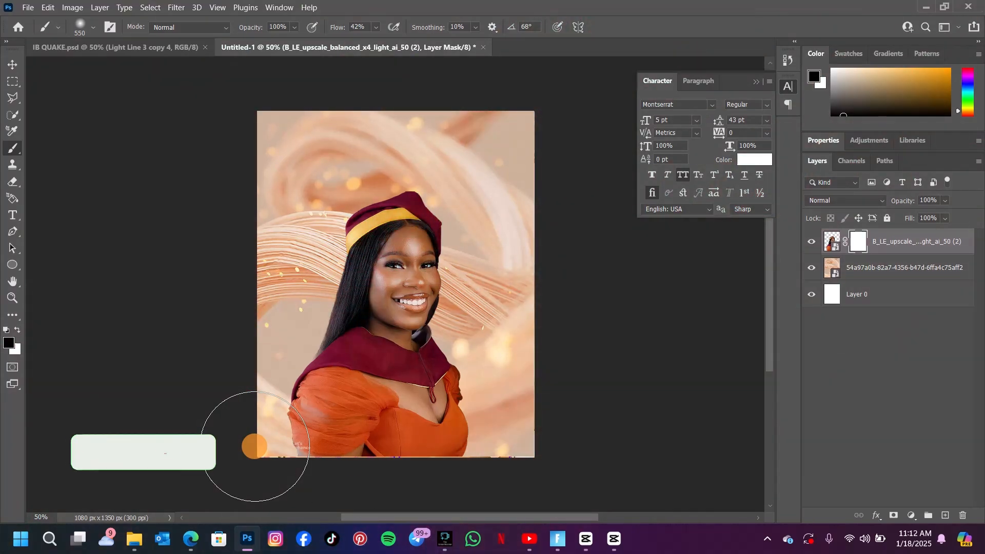
{"action": "left_click", "coordinate": [350, 460]}
{"action": "left_click_drag", "start_coordinate": [351, 460], "coordinate": [346, 420]}
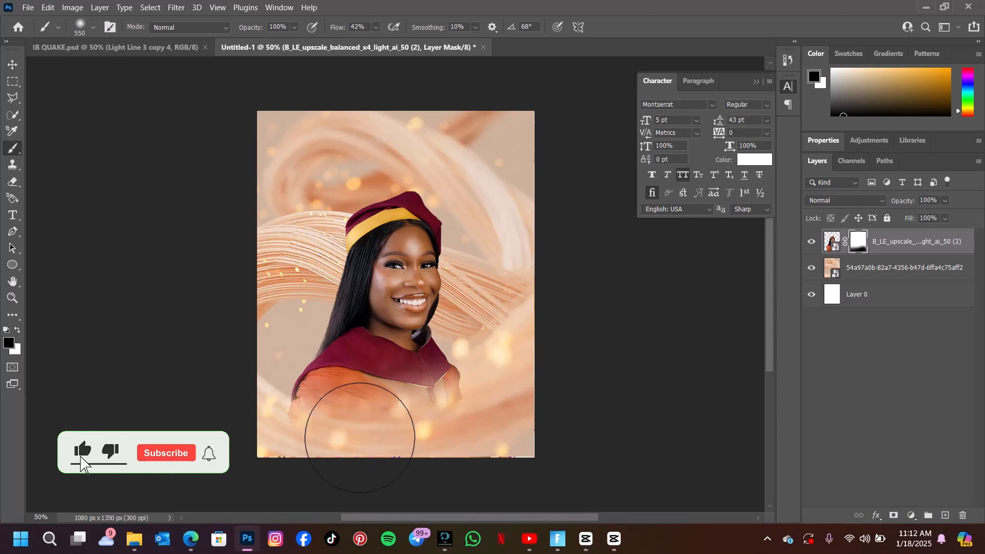
{"action": "left_click", "coordinate": [10, 343]}
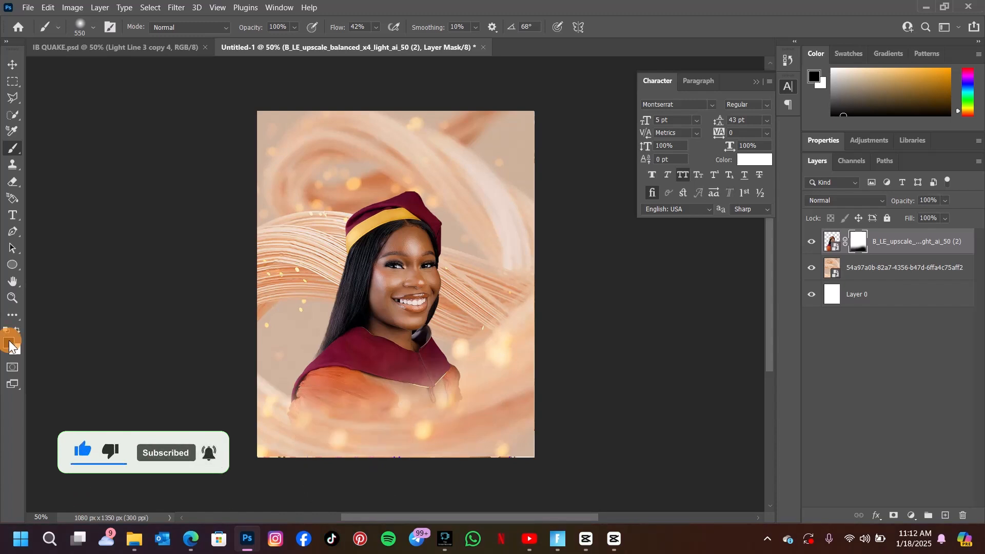
{"action": "left_click", "coordinate": [414, 448]}
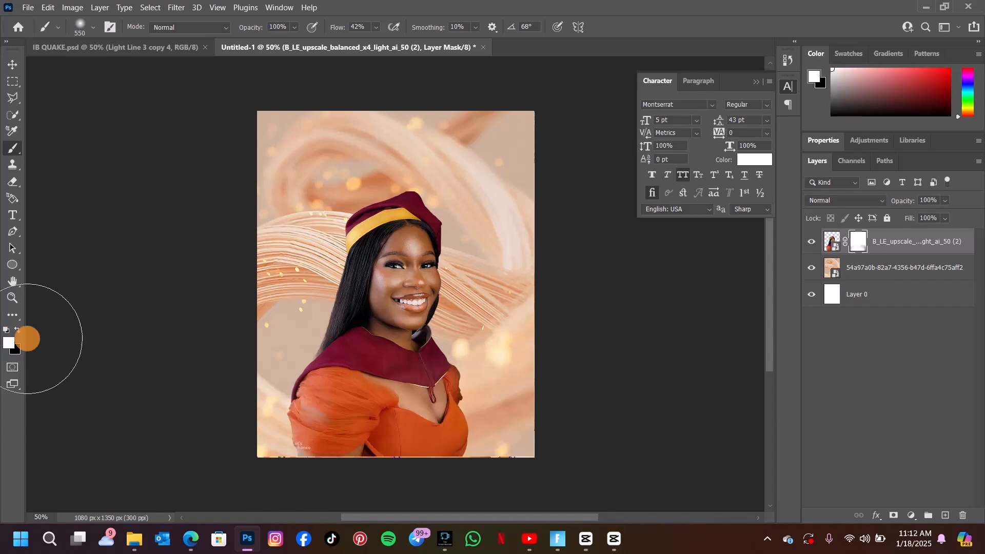
{"action": "left_click", "coordinate": [74, 384]}
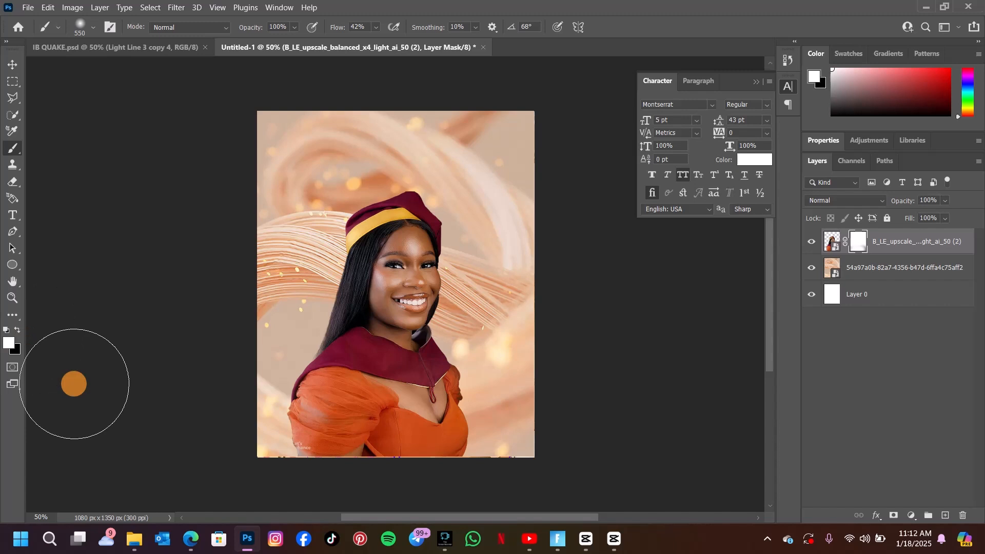
{"action": "key", "text": "x"}
{"action": "left_click", "coordinate": [312, 434]}
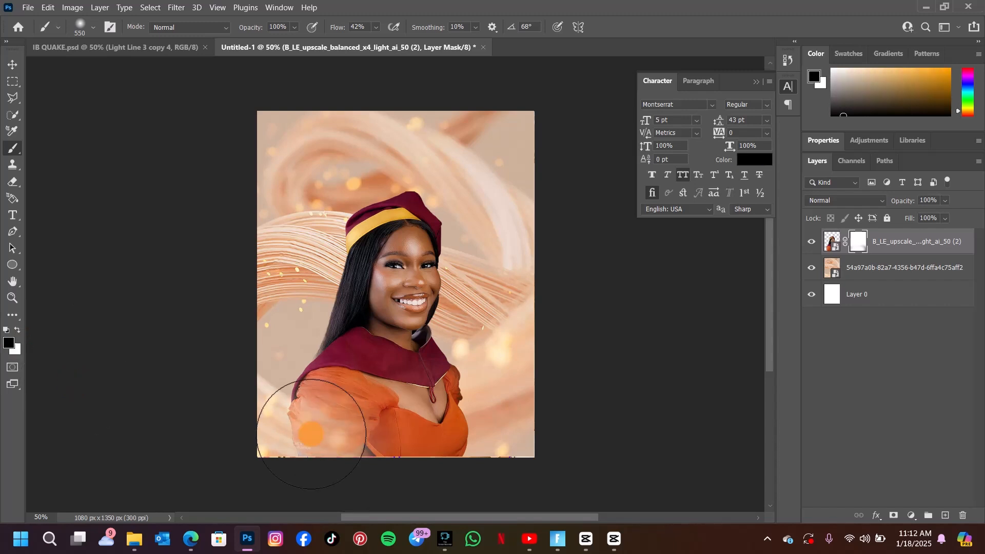
{"action": "mouse_move", "coordinate": [311, 434]}
{"action": "left_mouse_down"}
{"action": "mouse_move", "coordinate": [349, 460]}
{"action": "mouse_move", "coordinate": [474, 470]}
{"action": "mouse_move", "coordinate": [505, 410]}
{"action": "mouse_move", "coordinate": [303, 464]}
{"action": "mouse_move", "coordinate": [293, 440]}
{"action": "mouse_move", "coordinate": [264, 422]}
{"action": "mouse_move", "coordinate": [276, 433]}
{"action": "mouse_move", "coordinate": [297, 418]}
{"action": "mouse_move", "coordinate": [348, 455]}
{"action": "mouse_move", "coordinate": [288, 424]}
{"action": "mouse_move", "coordinate": [303, 418]}
{"action": "mouse_move", "coordinate": [389, 448]}
{"action": "mouse_move", "coordinate": [437, 451]}
{"action": "mouse_move", "coordinate": [461, 431]}
{"action": "left_mouse_up"}
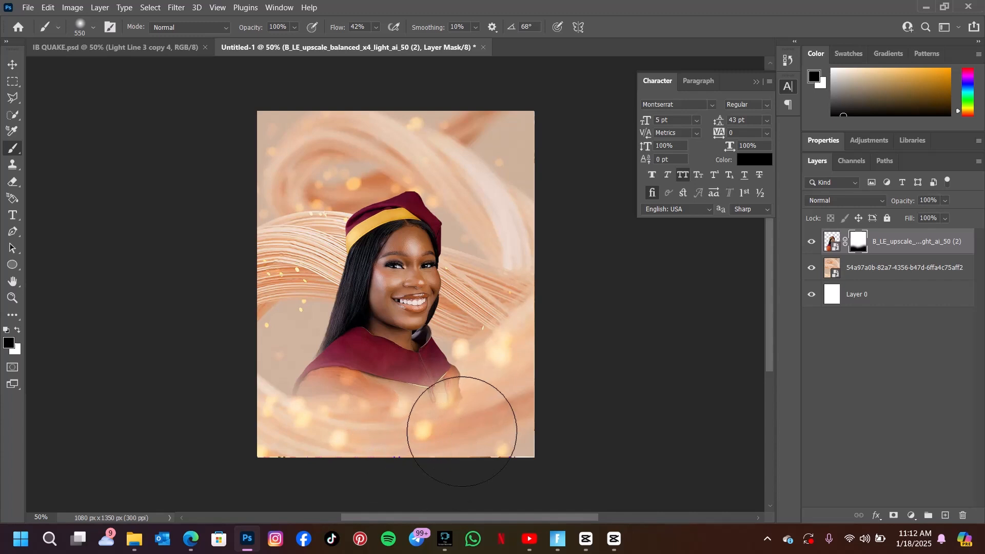
Move the masked portrait slightly to the right, checking it against the reference poster.
{"action": "left_click", "coordinate": [12, 65]}
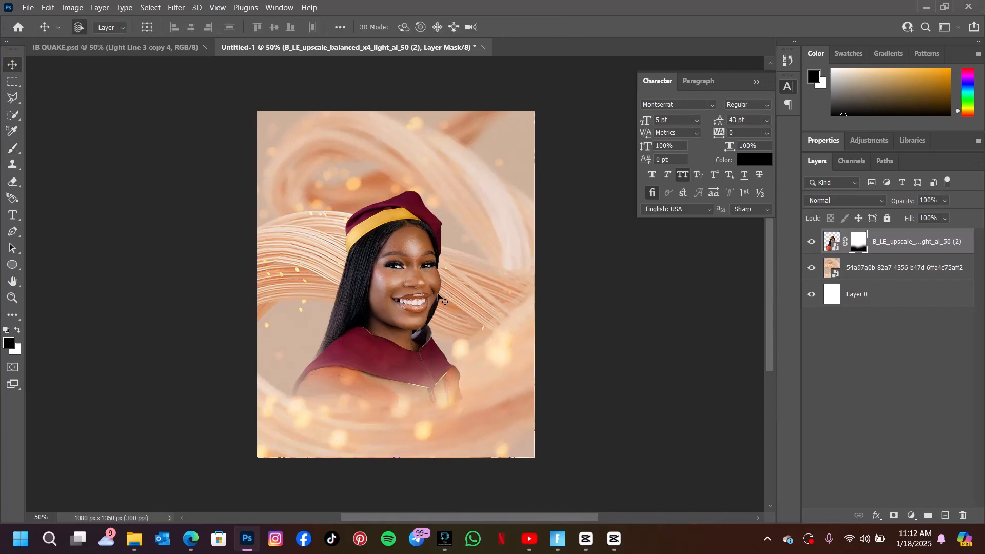
{"action": "left_click_drag", "start_coordinate": [398, 274], "coordinate": [411, 275]}
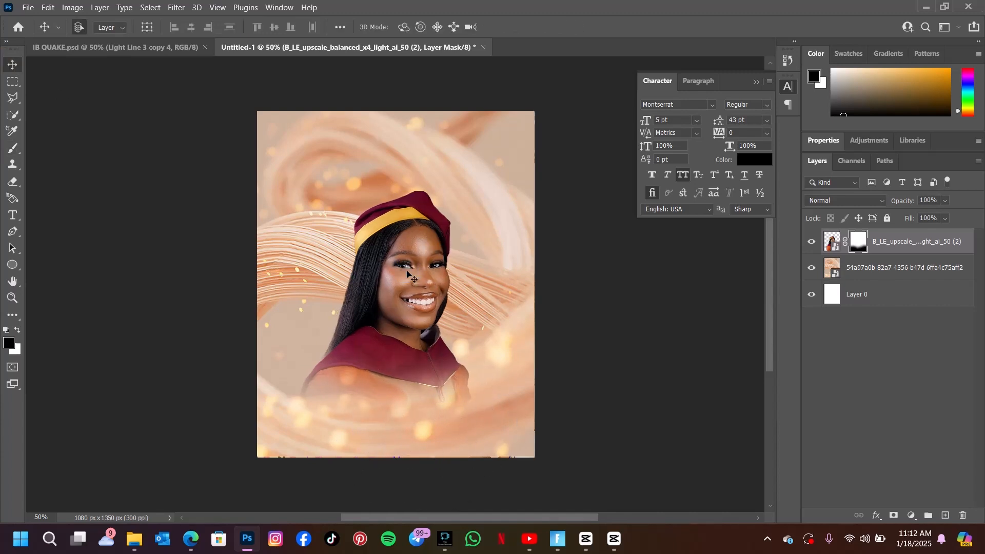
{"action": "left_click", "coordinate": [144, 48]}
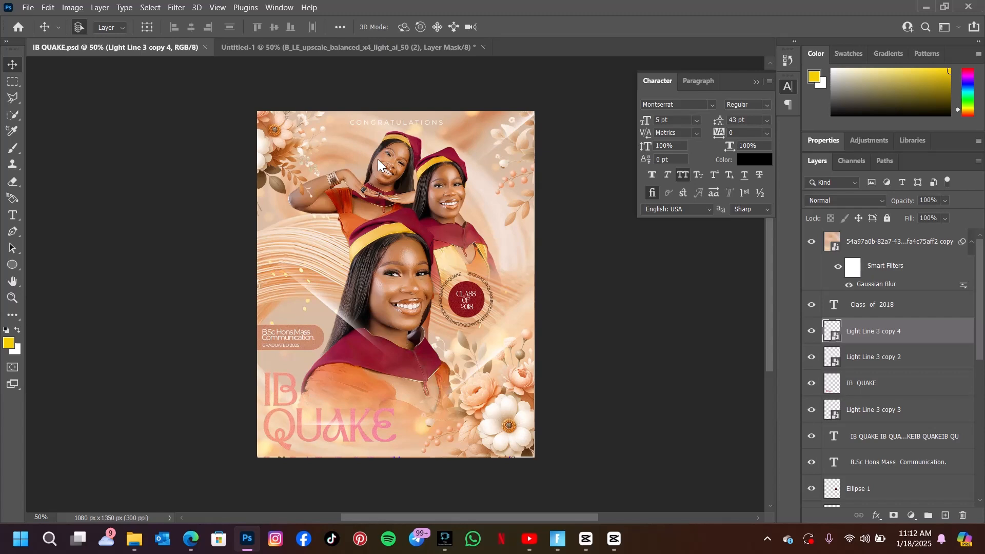
{"action": "left_click", "coordinate": [358, 45]}
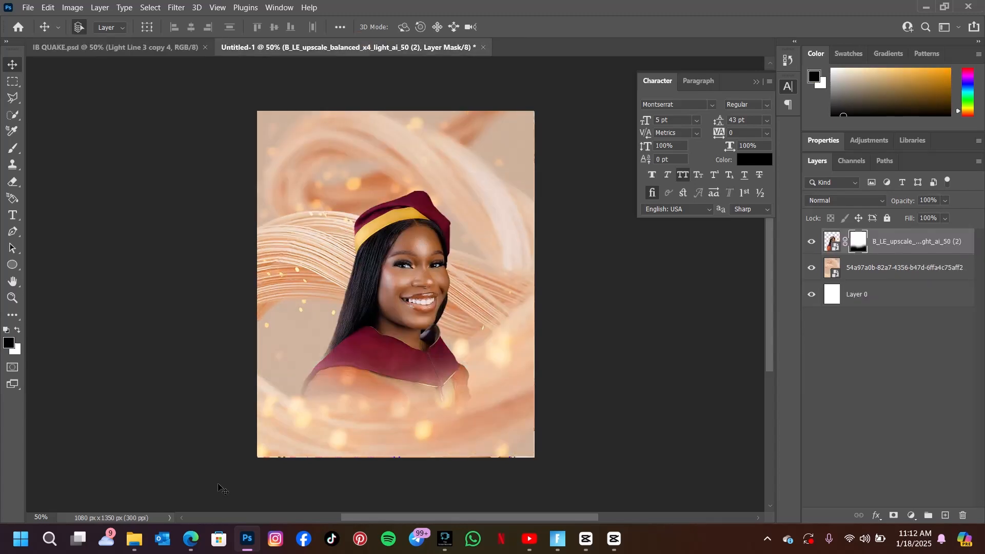
Place the B_LE_upscale_balanced_x4_light_ai_50 photo of two graduates above the swirl background layer.
{"action": "left_click", "coordinate": [468, 278]}
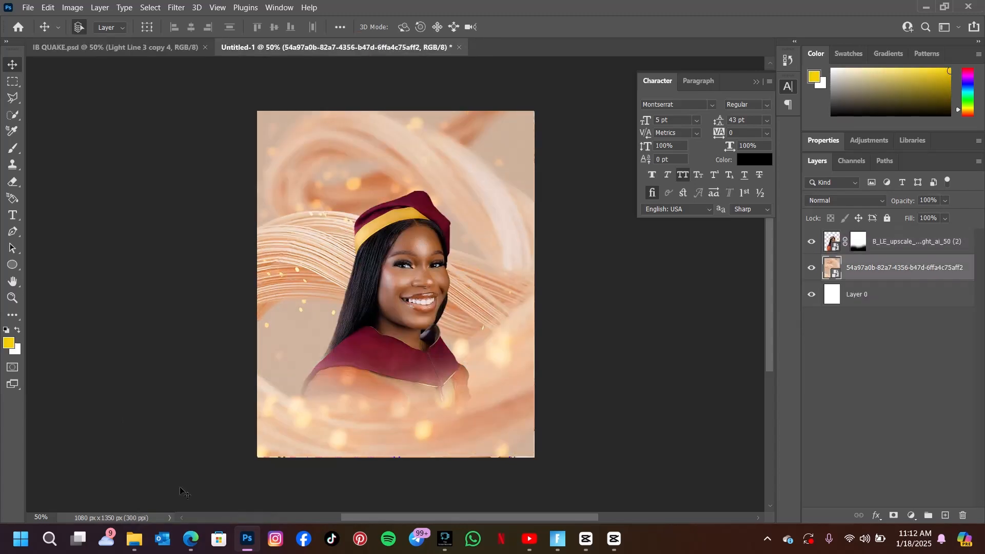
{"action": "left_click", "coordinate": [134, 539]}
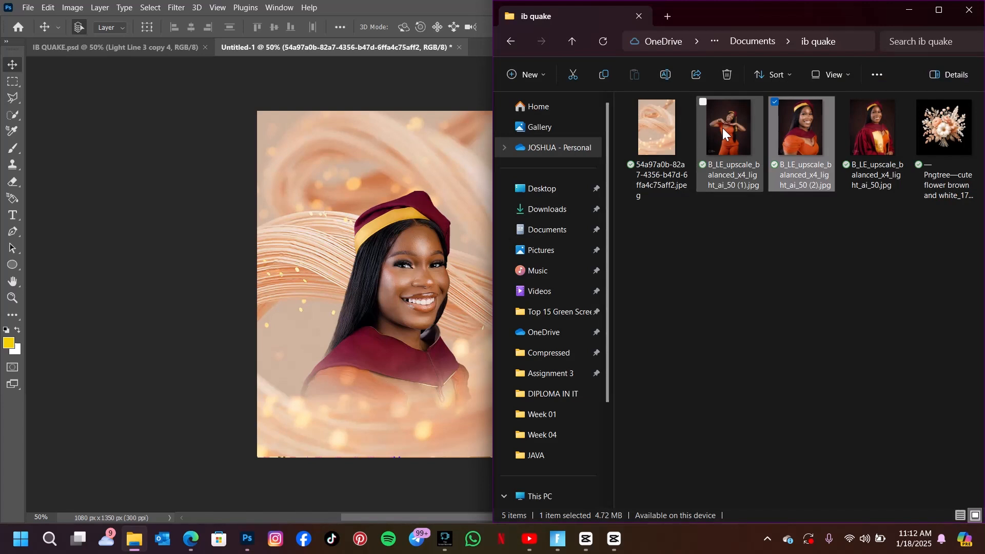
{"action": "left_click_drag", "start_coordinate": [876, 127], "coordinate": [436, 136]}
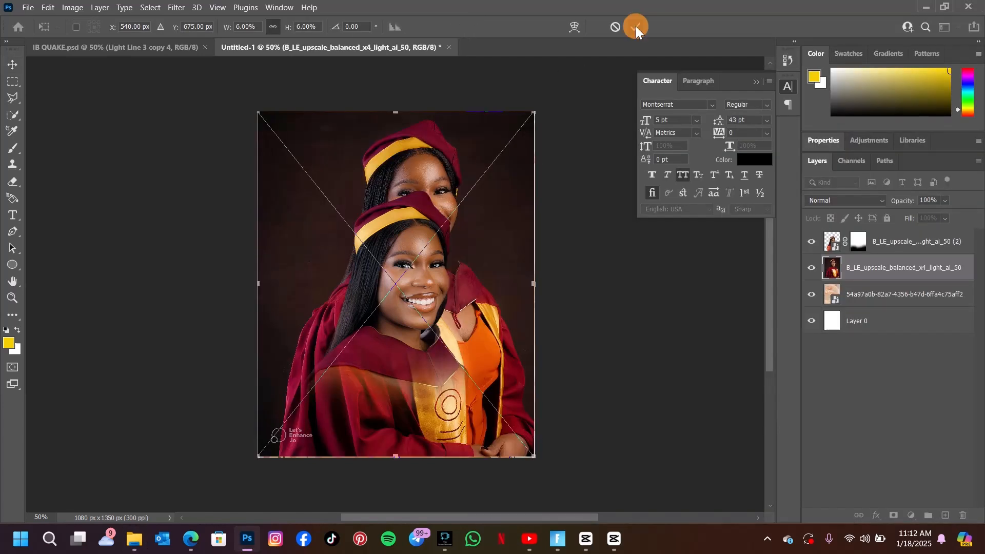
{"action": "key", "text": "Return"}
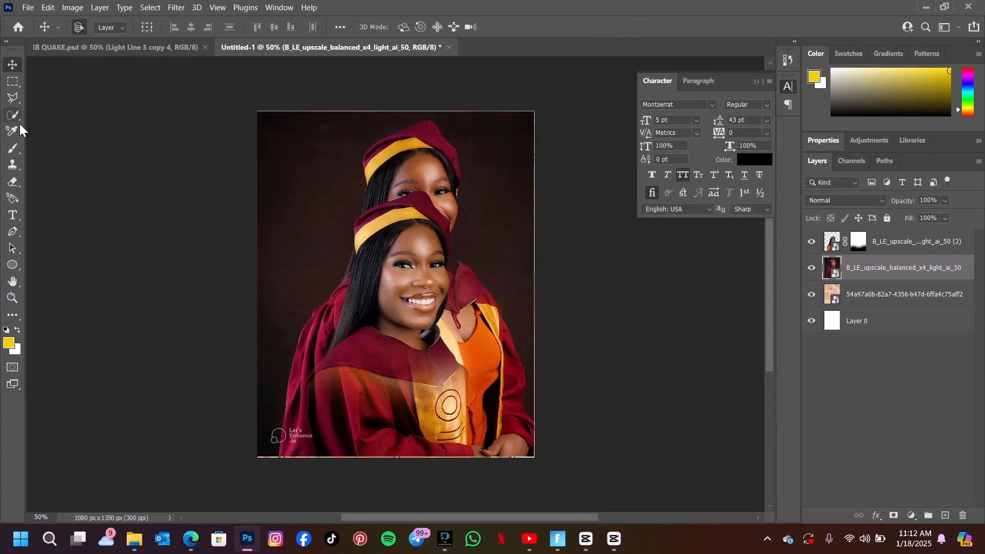
Select the two graduates with Select Subject and mask out their photo's background.
{"action": "left_click", "coordinate": [13, 114]}
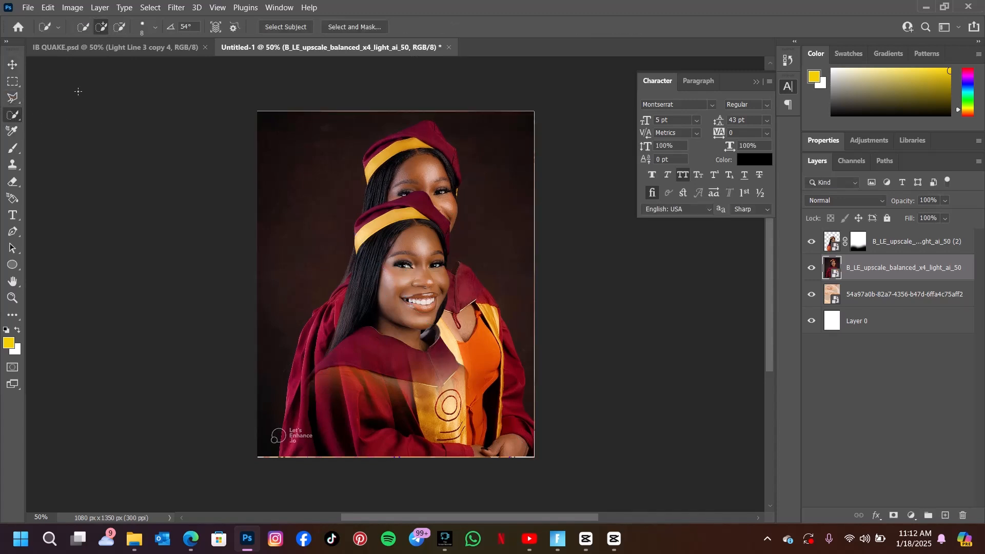
{"action": "left_click", "coordinate": [283, 24]}
{"action": "left_click", "coordinate": [282, 26]}
{"action": "left_click", "coordinate": [282, 26]}
{"action": "left_click", "coordinate": [830, 242]}
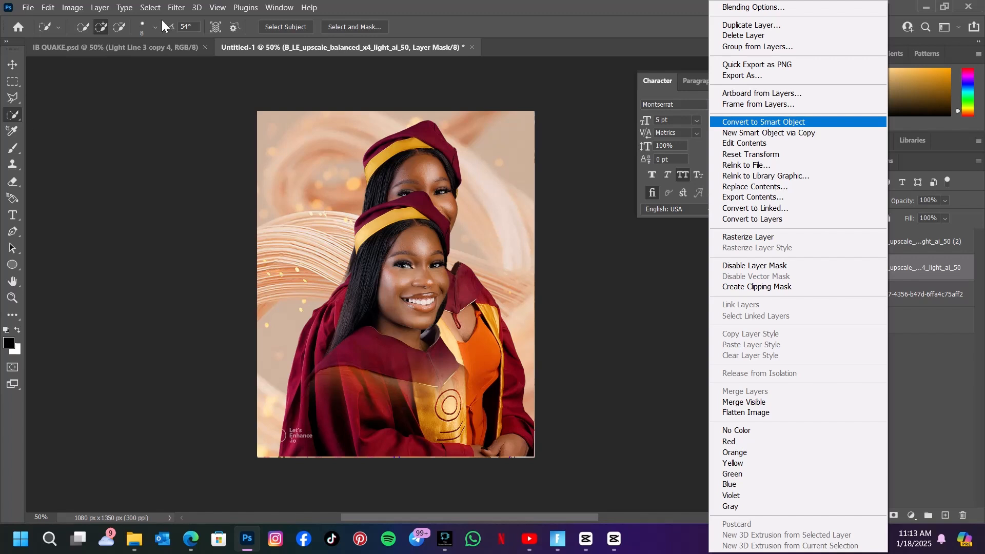
{"action": "left_click", "coordinate": [10, 66]}
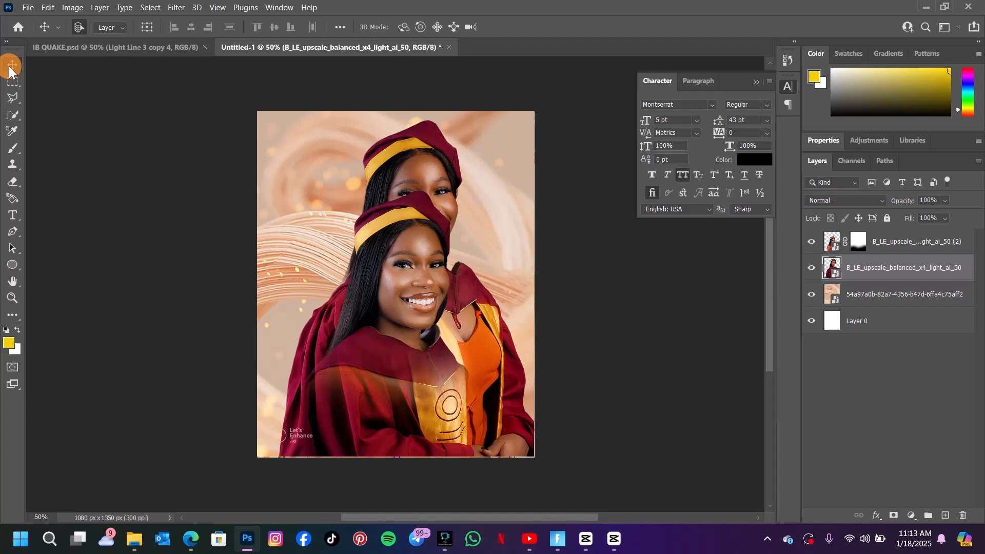
Scale the two-graduates photo down to about 49% and move it toward the upper right of the poster.
{"action": "left_click", "coordinate": [413, 159]}
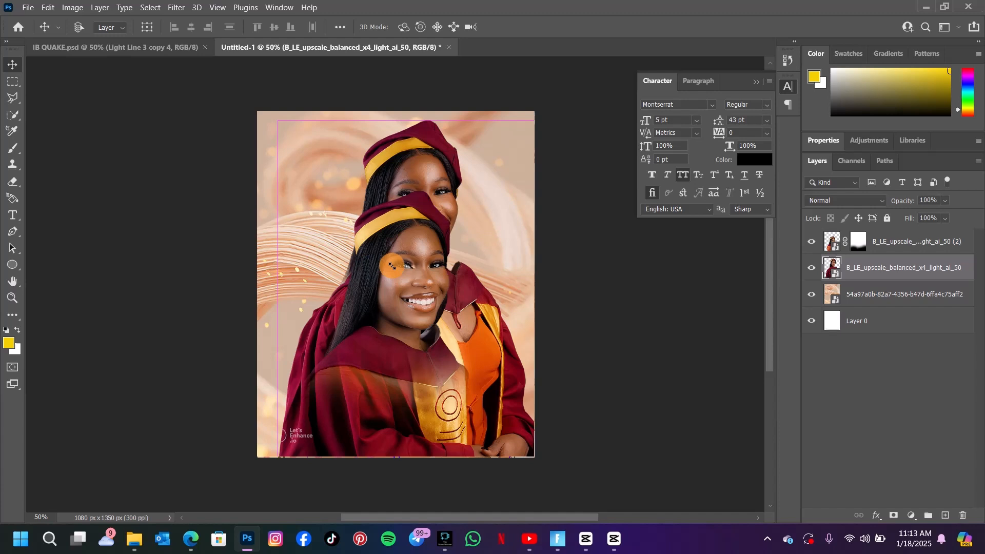
{"action": "left_click_drag", "start_coordinate": [392, 266], "coordinate": [377, 145]}
{"action": "left_click_drag", "start_coordinate": [441, 236], "coordinate": [441, 217]}
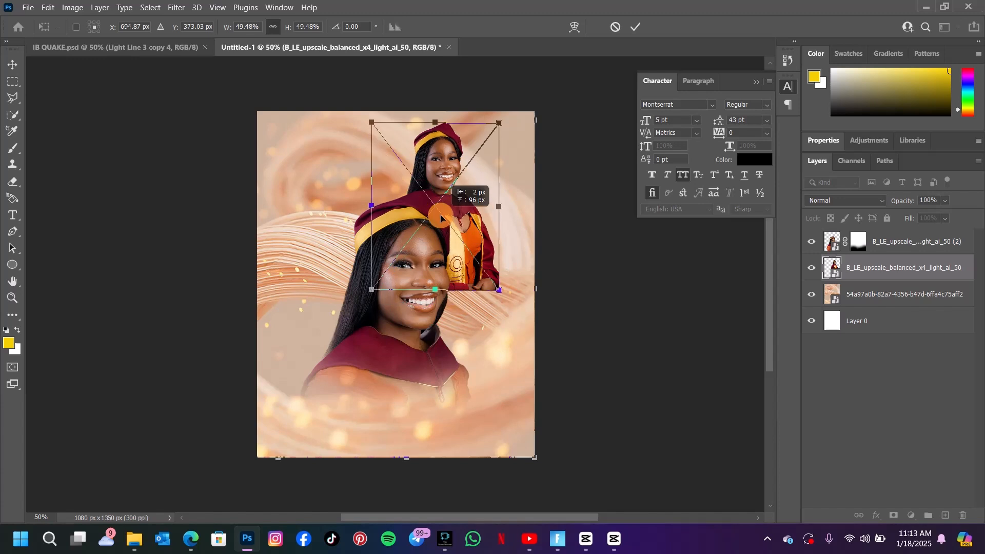
{"action": "key", "text": "Return"}
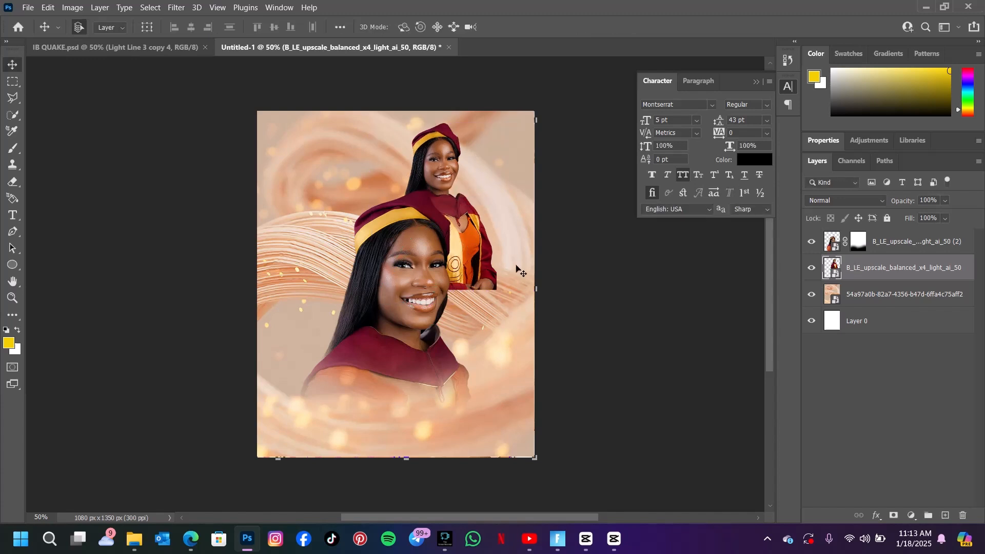
Add a layer mask to the two-graduates photo and brush black with a soft brush to fade its lower part.
{"action": "left_click", "coordinate": [10, 347]}
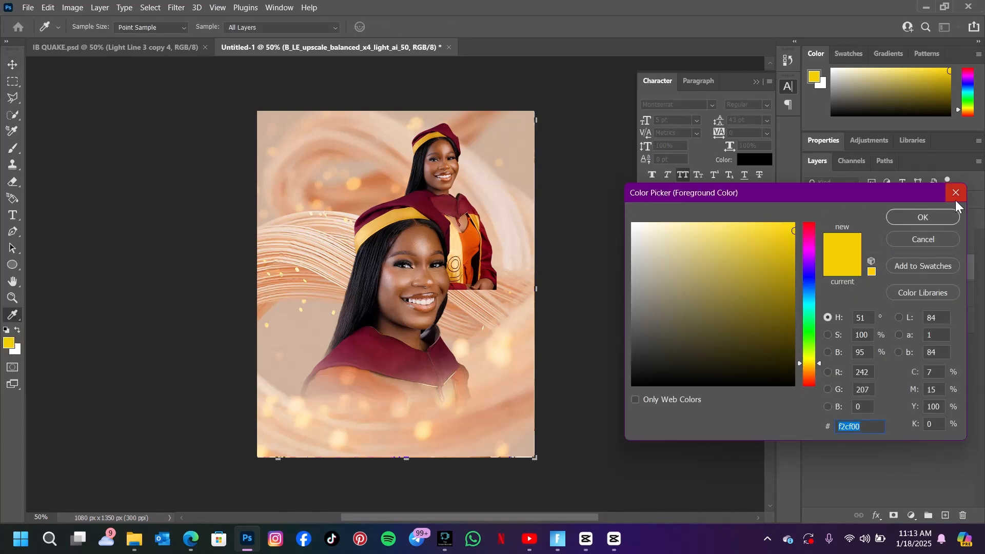
{"action": "left_click", "coordinate": [957, 194]}
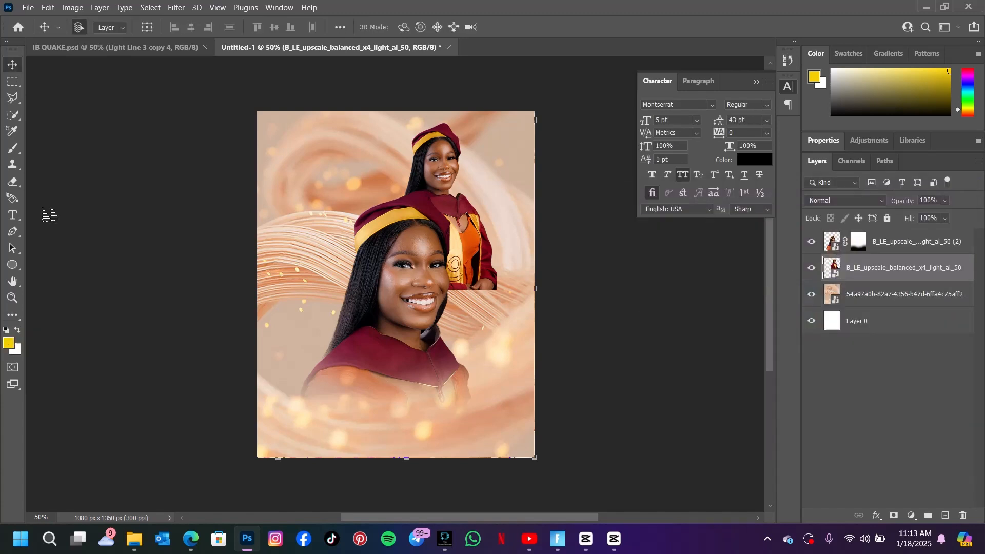
{"action": "left_click", "coordinate": [893, 516]}
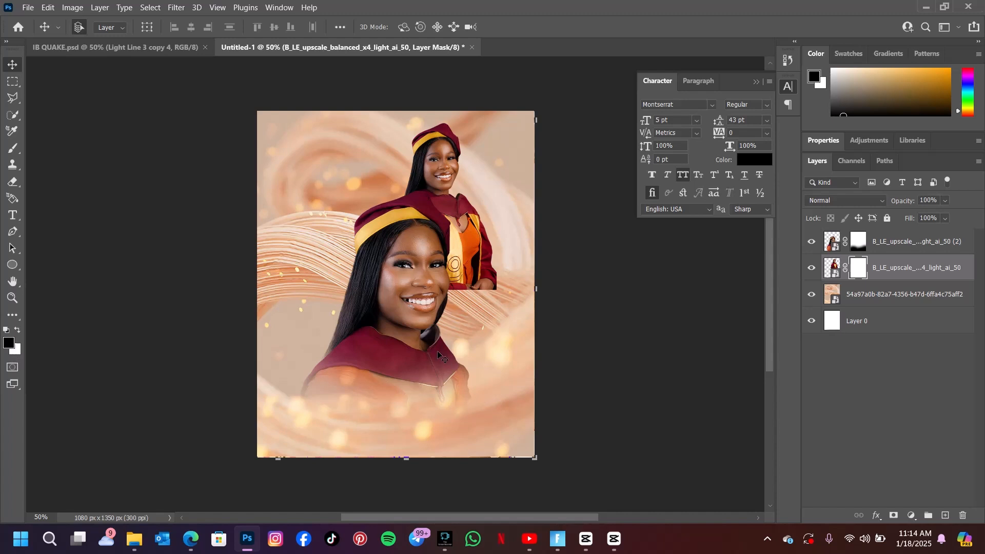
{"action": "key", "text": "b"}
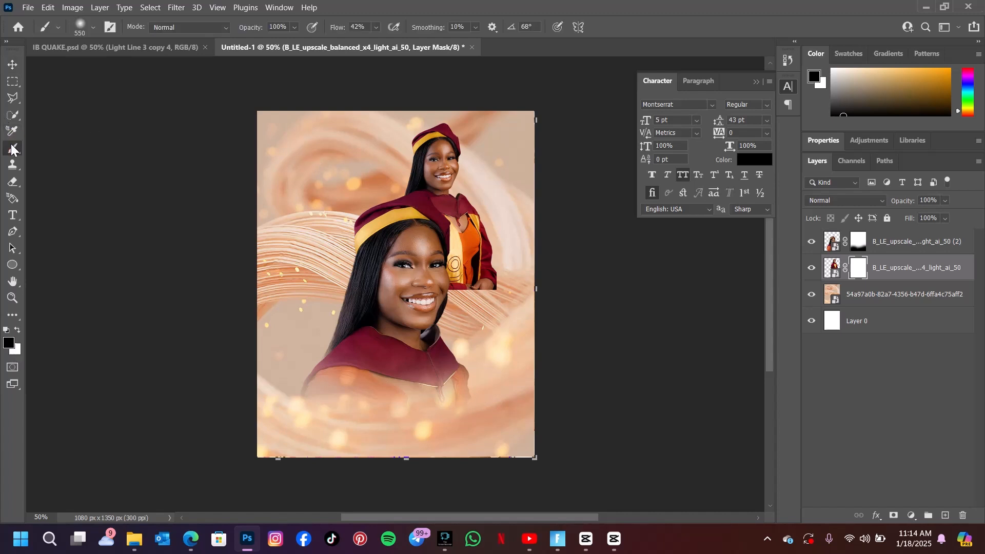
{"action": "left_click", "coordinate": [400, 313]}
{"action": "mouse_move", "coordinate": [400, 312]}
{"action": "left_mouse_down"}
{"action": "mouse_move", "coordinate": [467, 302]}
{"action": "mouse_move", "coordinate": [451, 302]}
{"action": "mouse_move", "coordinate": [500, 285]}
{"action": "mouse_move", "coordinate": [479, 306]}
{"action": "mouse_move", "coordinate": [503, 296]}
{"action": "mouse_move", "coordinate": [417, 303]}
{"action": "mouse_move", "coordinate": [450, 303]}
{"action": "mouse_move", "coordinate": [427, 297]}
{"action": "left_mouse_up"}
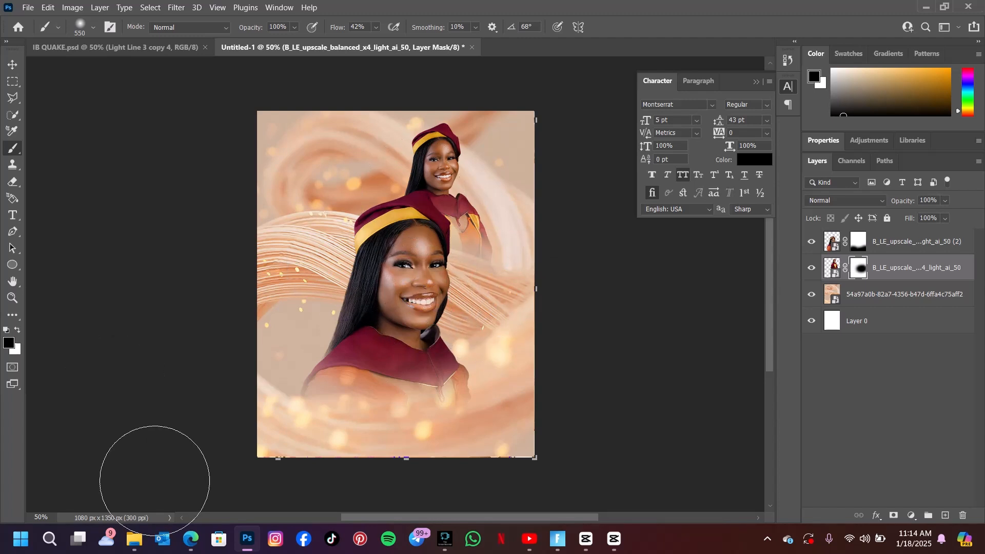
Place the B_LE_upscale_balanced_x4_light_ai_50 (1) photo of a single graduate into the poster.
{"action": "left_click", "coordinate": [135, 539]}
{"action": "left_click_drag", "start_coordinate": [727, 144], "coordinate": [242, 310]}
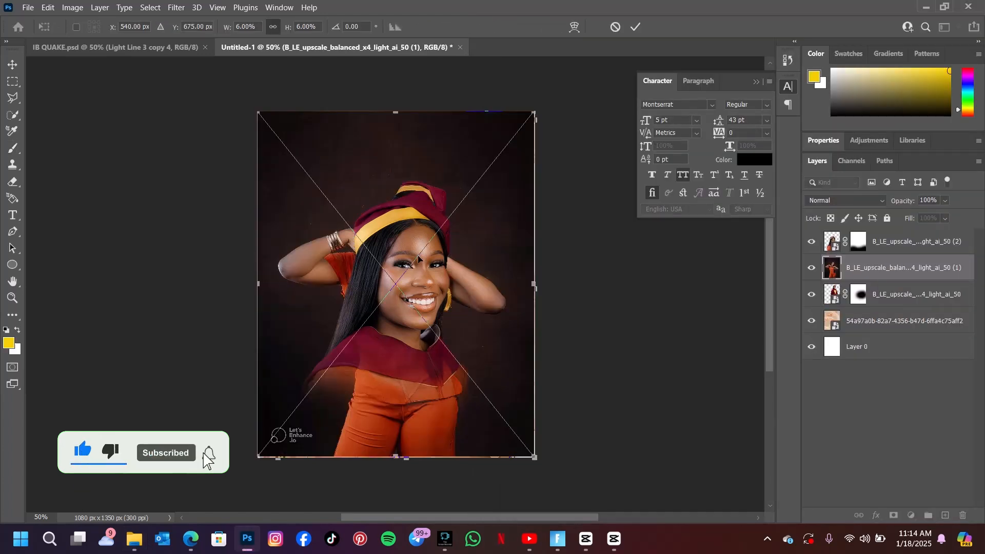
{"action": "left_click", "coordinate": [636, 27]}
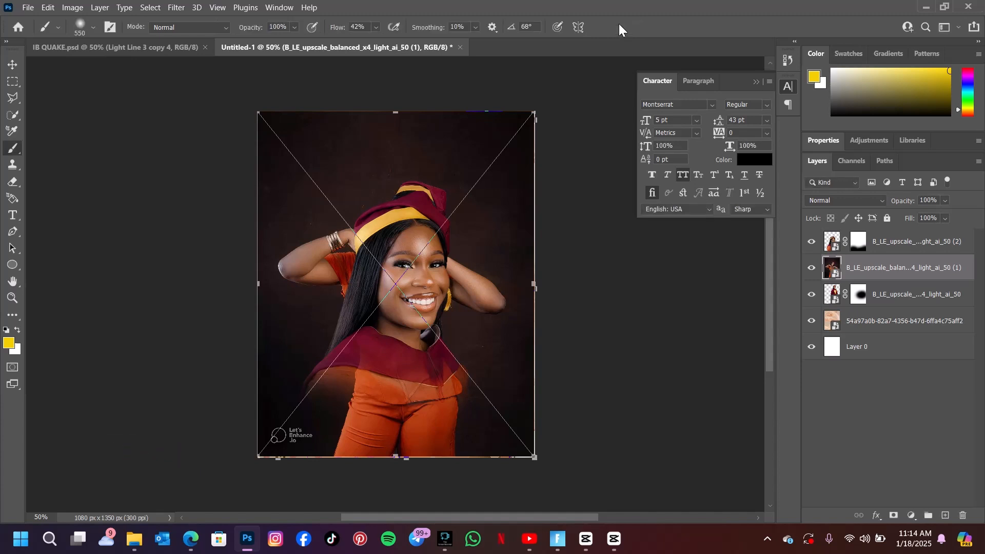
Mask the graduate from her background with Select Subject, then scale her to about 61% and move her to the upper left.
{"action": "left_click", "coordinate": [12, 115]}
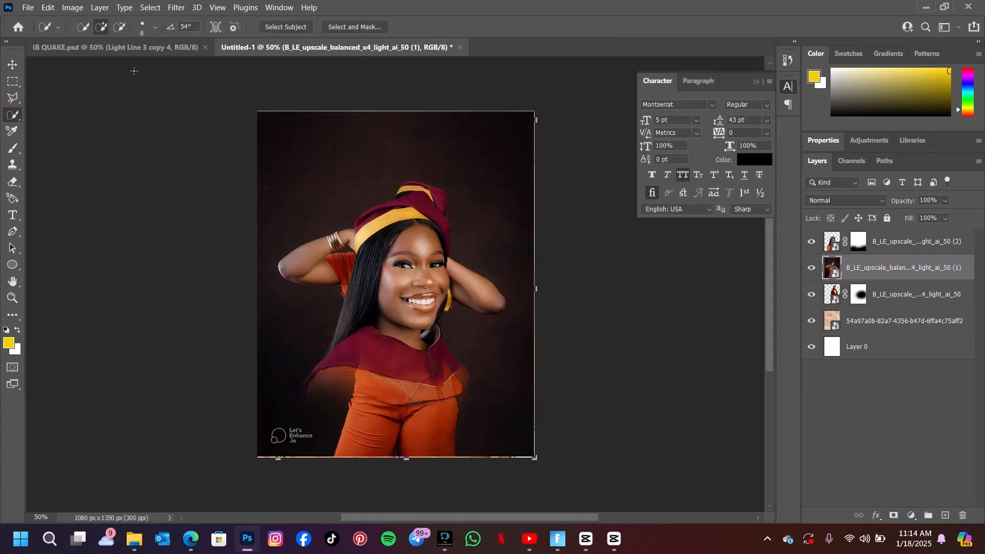
{"action": "left_click", "coordinate": [285, 26]}
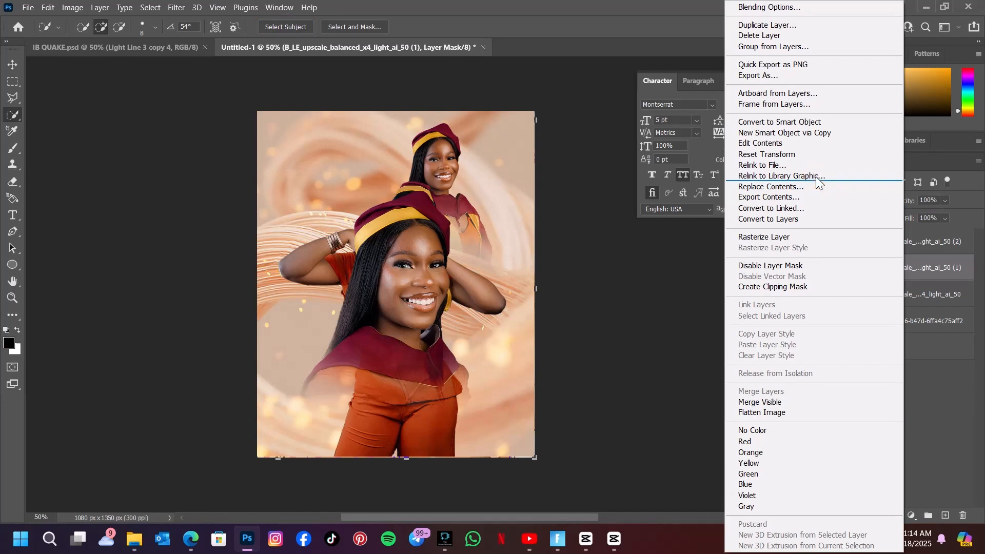
{"action": "left_click", "coordinate": [4, 79]}
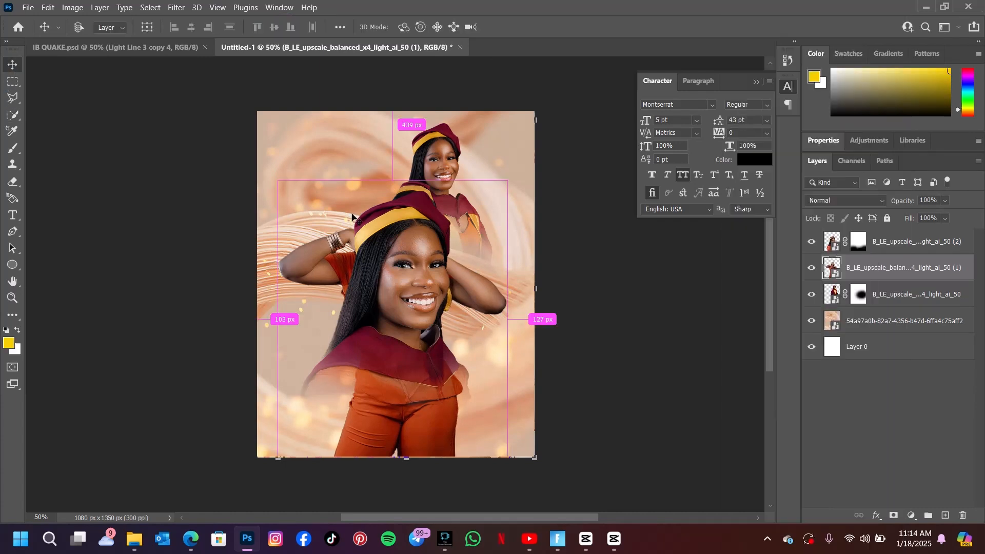
{"action": "left_click", "coordinate": [359, 219]}
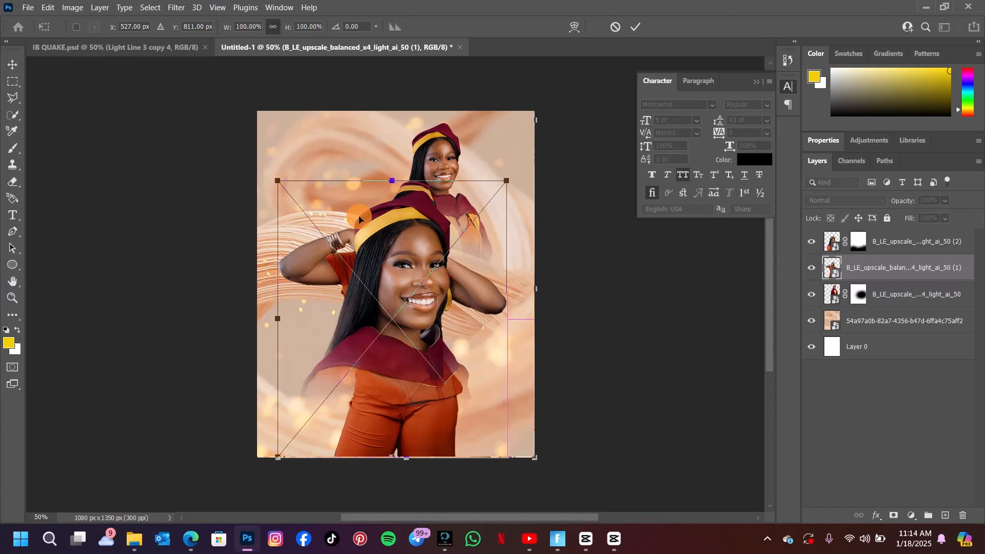
{"action": "left_click_drag", "start_coordinate": [277, 181], "coordinate": [347, 242]}
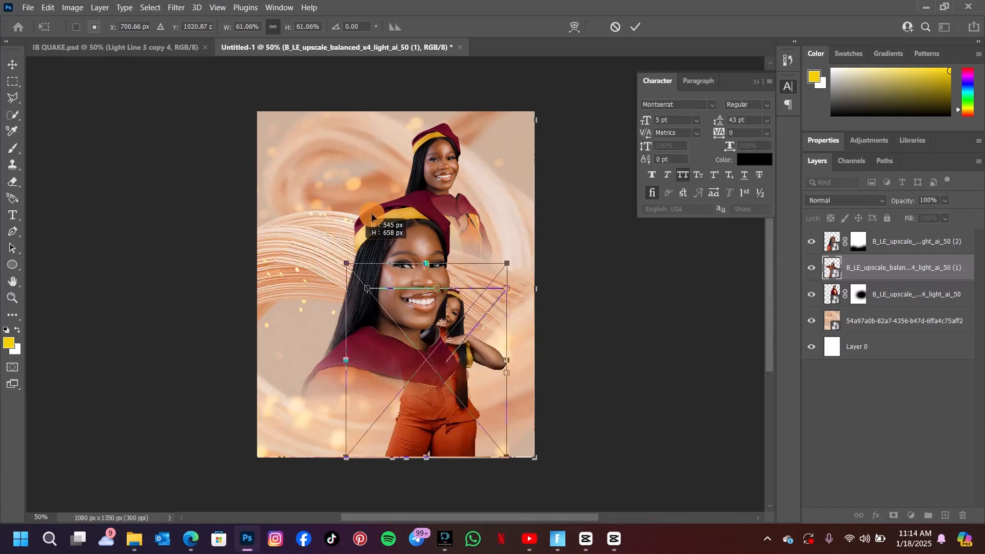
{"action": "left_click_drag", "start_coordinate": [372, 217], "coordinate": [422, 185]}
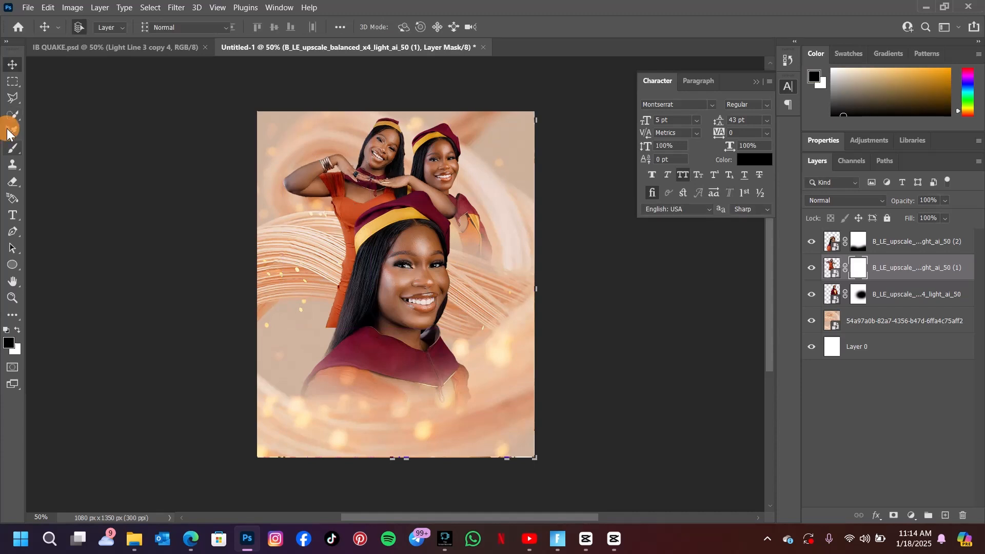
Fade the graduate's lower body by brushing black on her layer mask, comparing with the reference poster.
{"action": "left_click", "coordinate": [12, 149]}
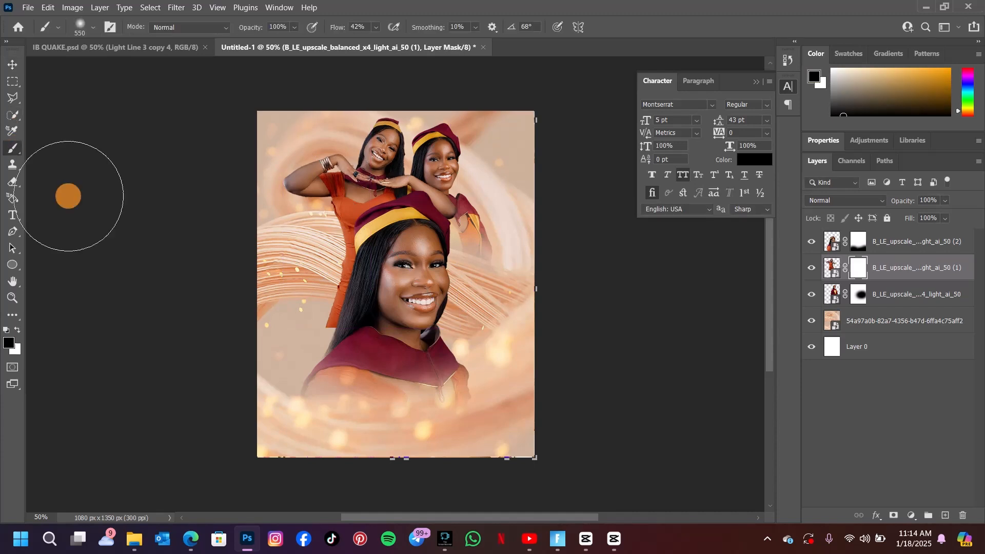
{"action": "mouse_move", "coordinate": [295, 287]}
{"action": "left_mouse_down"}
{"action": "mouse_move", "coordinate": [301, 342]}
{"action": "mouse_move", "coordinate": [419, 324]}
{"action": "mouse_move", "coordinate": [322, 343]}
{"action": "mouse_move", "coordinate": [359, 338]}
{"action": "left_mouse_up"}
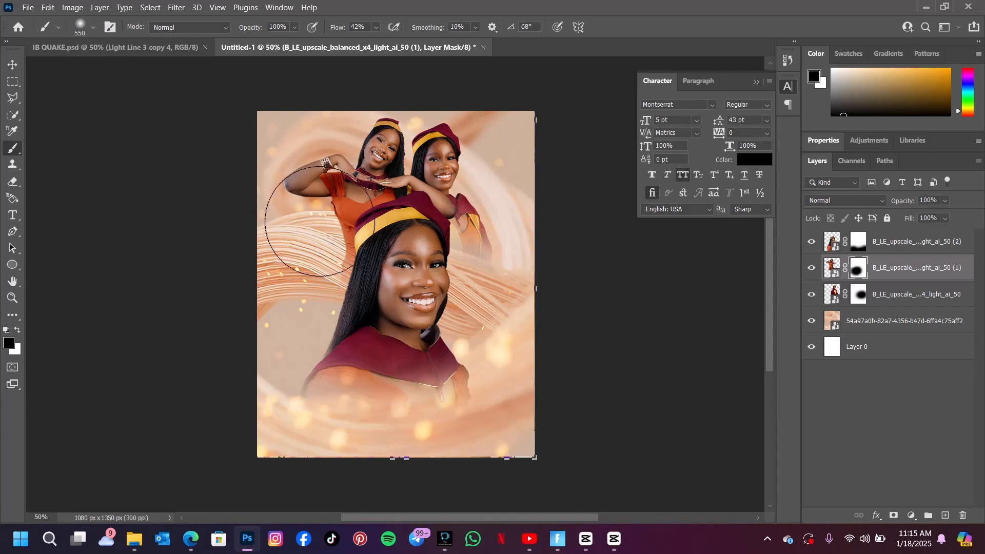
{"action": "left_click", "coordinate": [150, 50]}
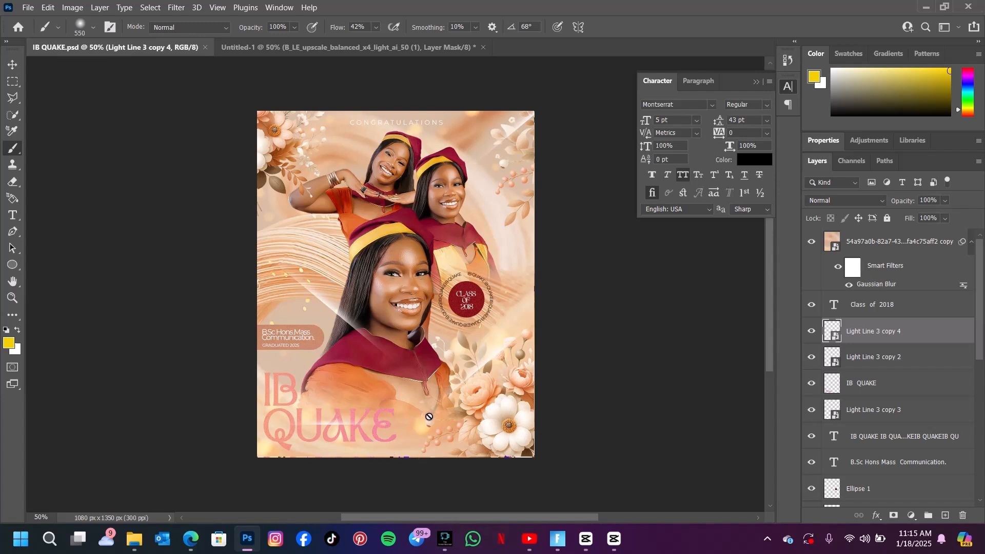
{"action": "left_click", "coordinate": [341, 47]}
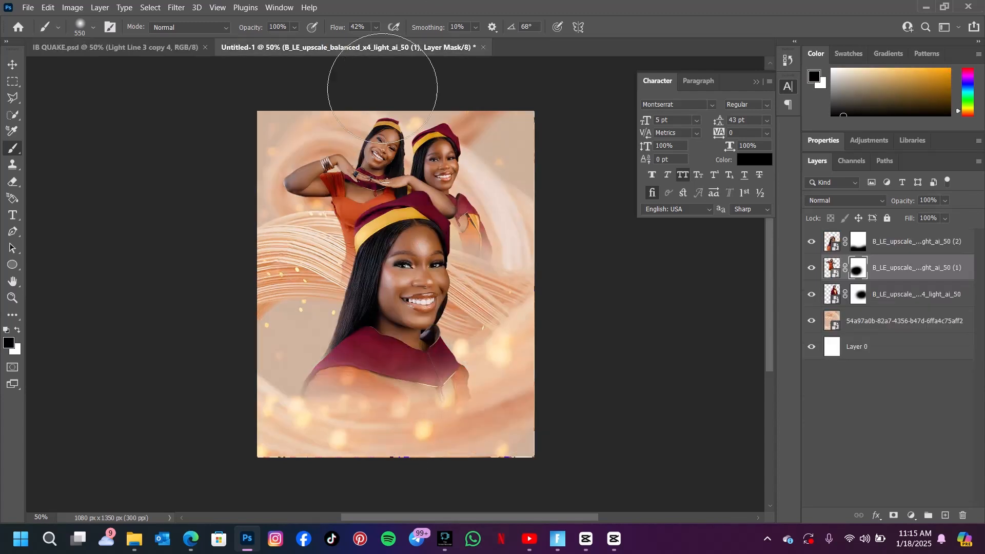
Place the Pngtree cute flower brown and white image and move it to the poster's lower-right corner.
{"action": "left_click", "coordinate": [13, 64]}
{"action": "left_click", "coordinate": [136, 549]}
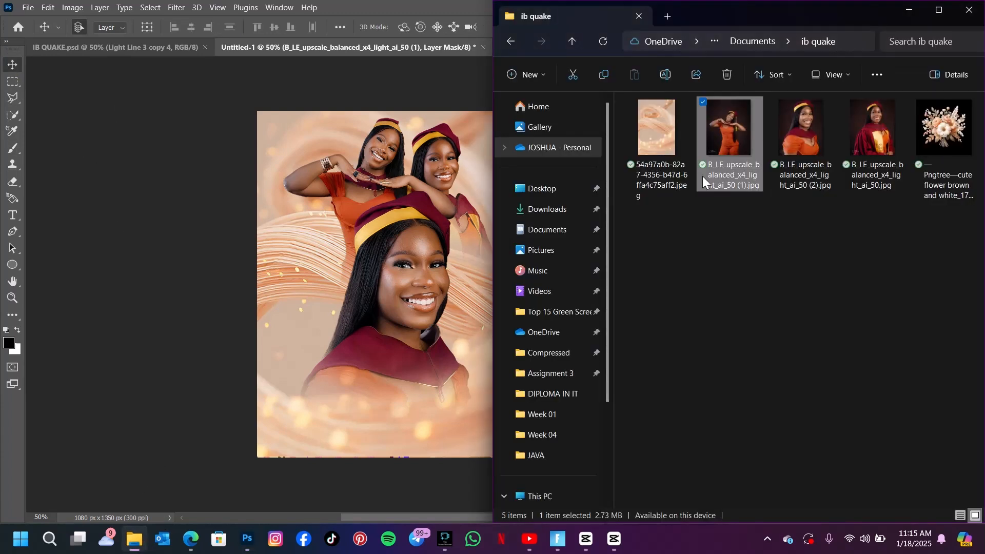
{"action": "left_click_drag", "start_coordinate": [952, 131], "coordinate": [358, 191]}
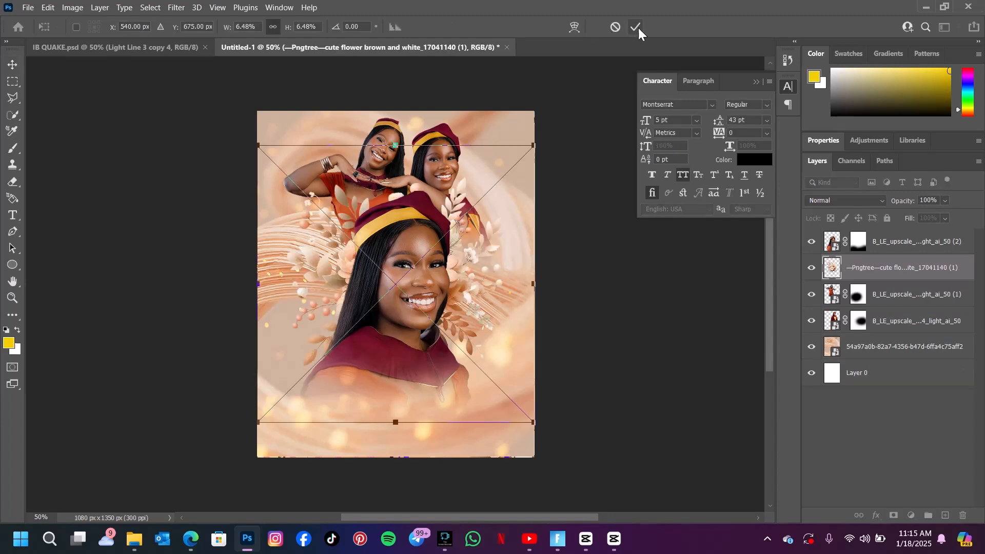
{"action": "left_click", "coordinate": [636, 27]}
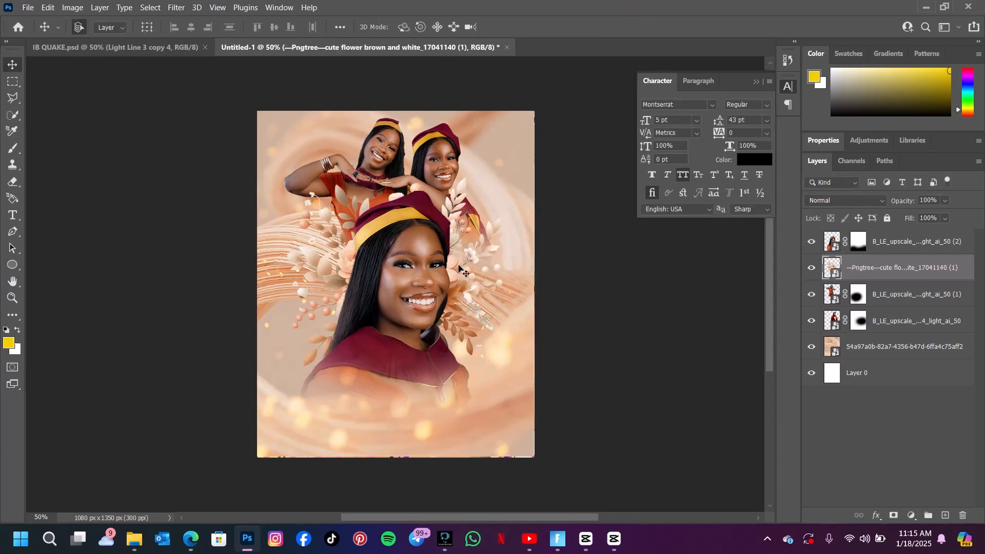
{"action": "mouse_move", "coordinate": [458, 267]}
{"action": "left_mouse_down"}
{"action": "mouse_move", "coordinate": [528, 362]}
{"action": "mouse_move", "coordinate": [588, 418]}
{"action": "mouse_move", "coordinate": [590, 402]}
{"action": "left_mouse_up"}
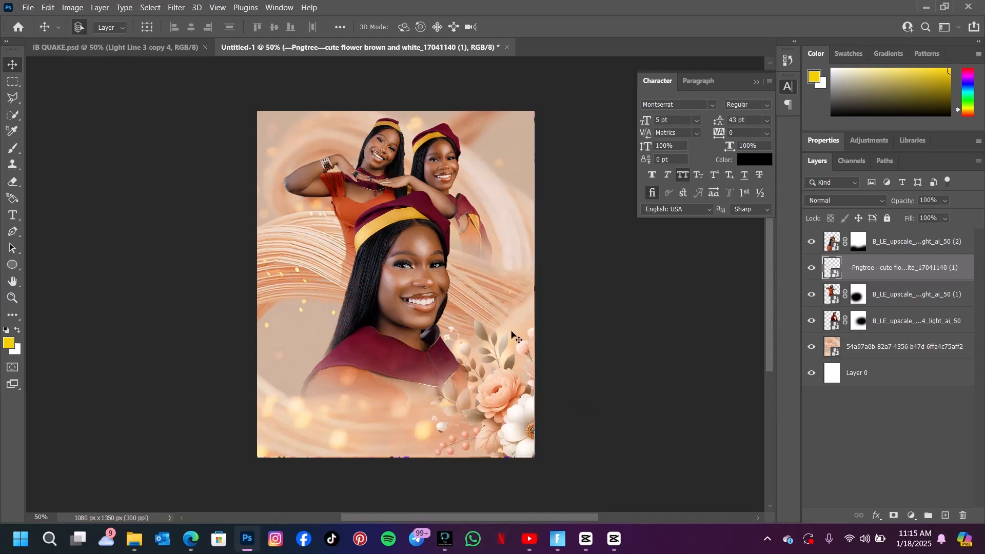
Duplicate the flower layer and move the copy to the poster's upper-left corner.
{"action": "key", "text": "ctrl+j"}
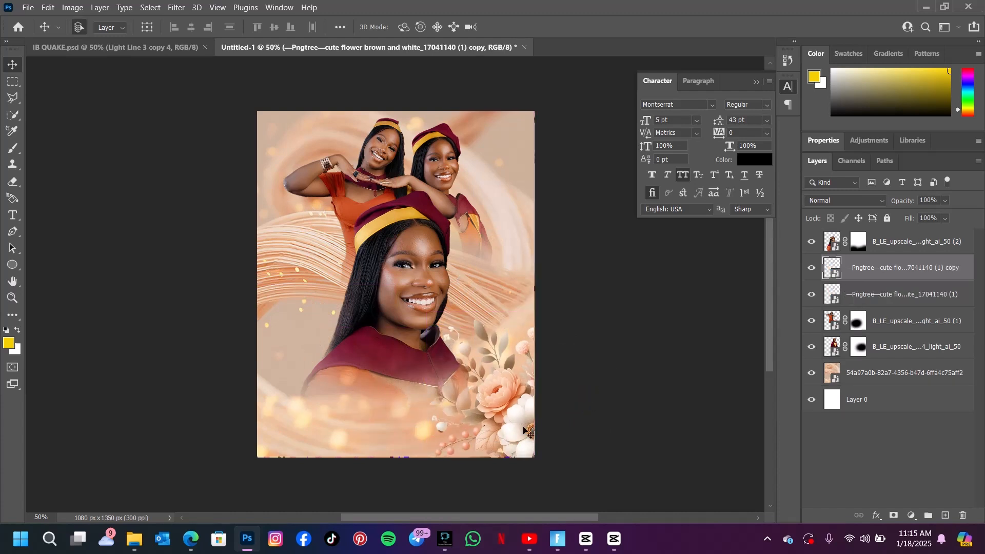
{"action": "mouse_move", "coordinate": [528, 432]}
{"action": "left_mouse_down"}
{"action": "mouse_move", "coordinate": [297, 201]}
{"action": "mouse_move", "coordinate": [203, 153]}
{"action": "mouse_move", "coordinate": [196, 136]}
{"action": "mouse_move", "coordinate": [234, 74]}
{"action": "left_mouse_up"}
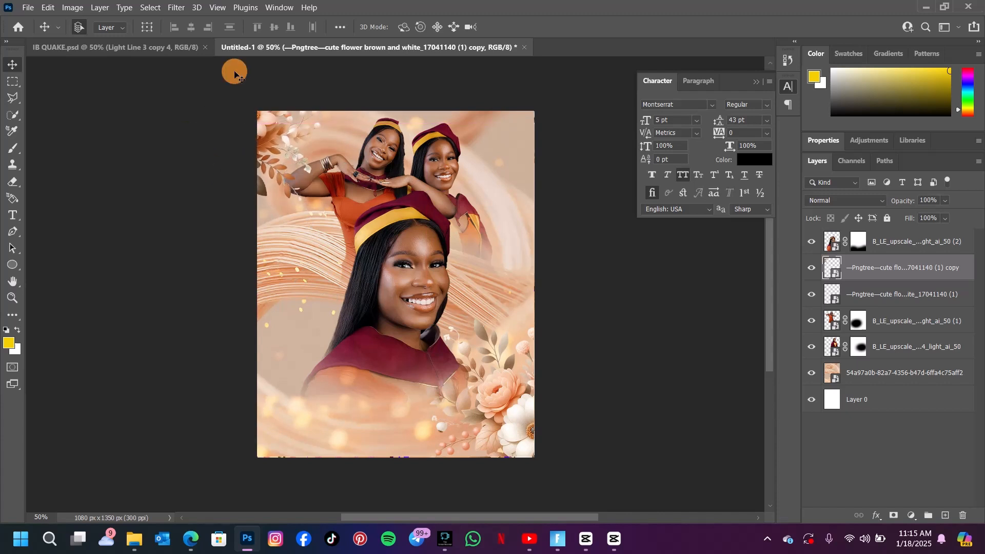
Duplicate the flower again and move this copy to the upper-right corner, checking the reference poster.
{"action": "left_click", "coordinate": [176, 41]}
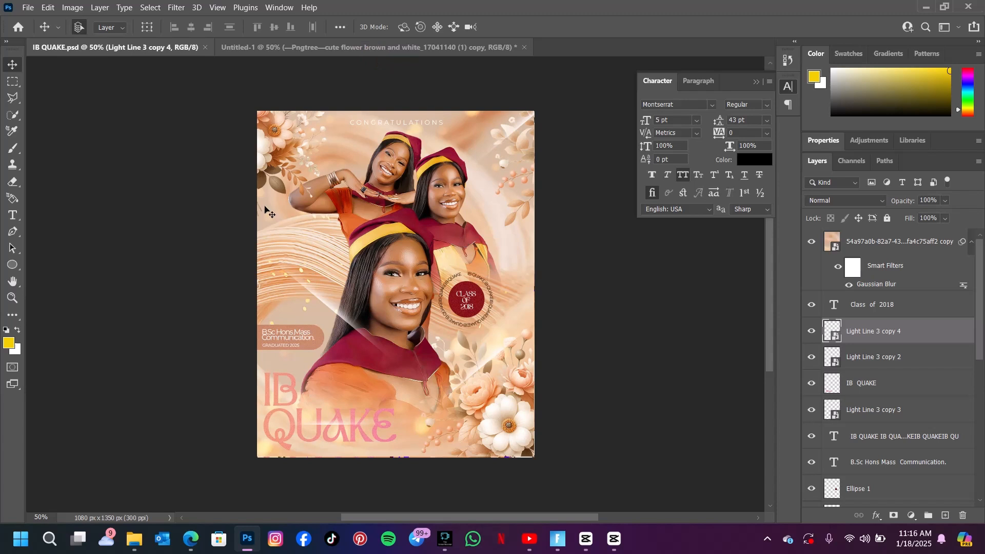
{"action": "key", "text": "ctrl+Tab"}
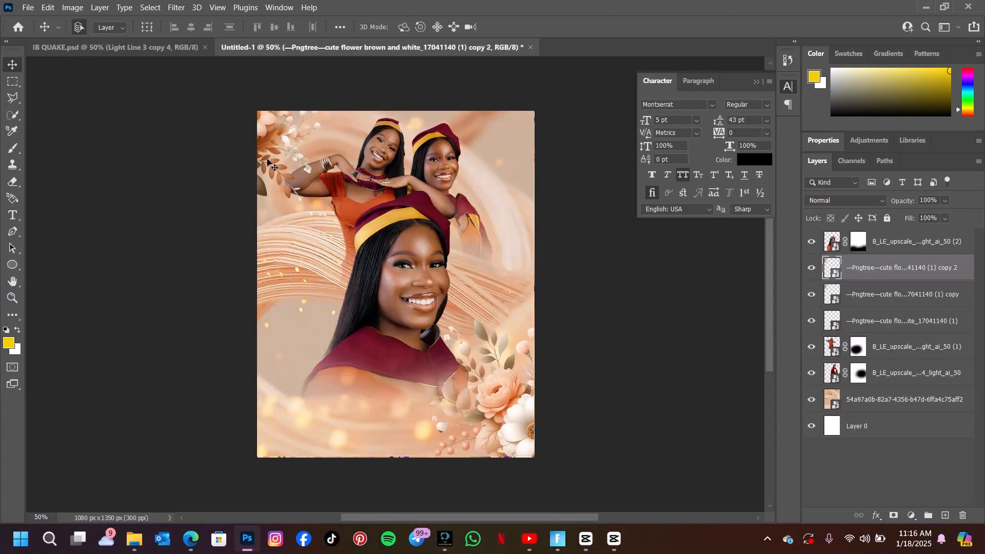
{"action": "left_click", "coordinate": [263, 125]}
{"action": "left_click_drag", "start_coordinate": [264, 124], "coordinate": [542, 155]}
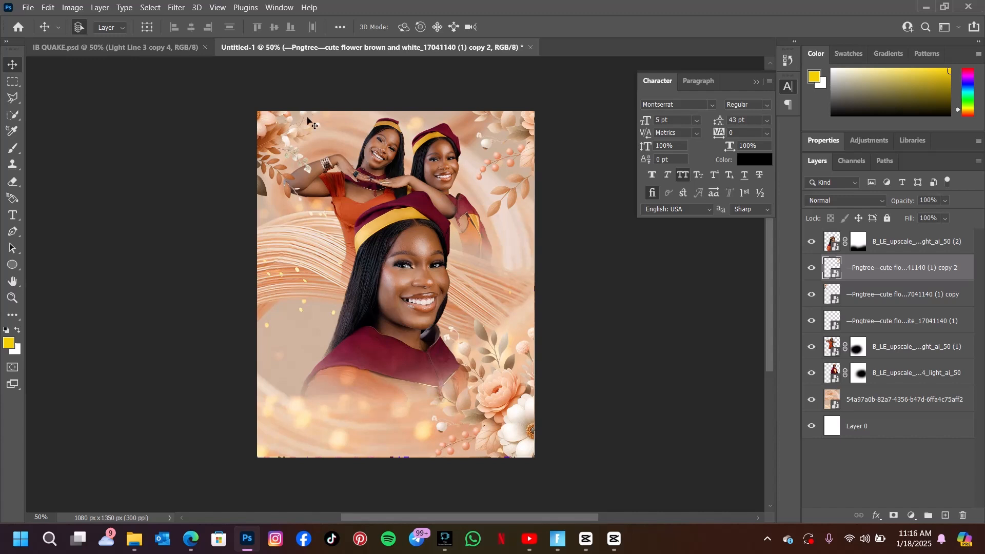
Import the Light Line 3 copy image from the church folder and rotate it about -105° as a diagonal streak across the main portrait.
{"action": "left_click", "coordinate": [134, 543]}
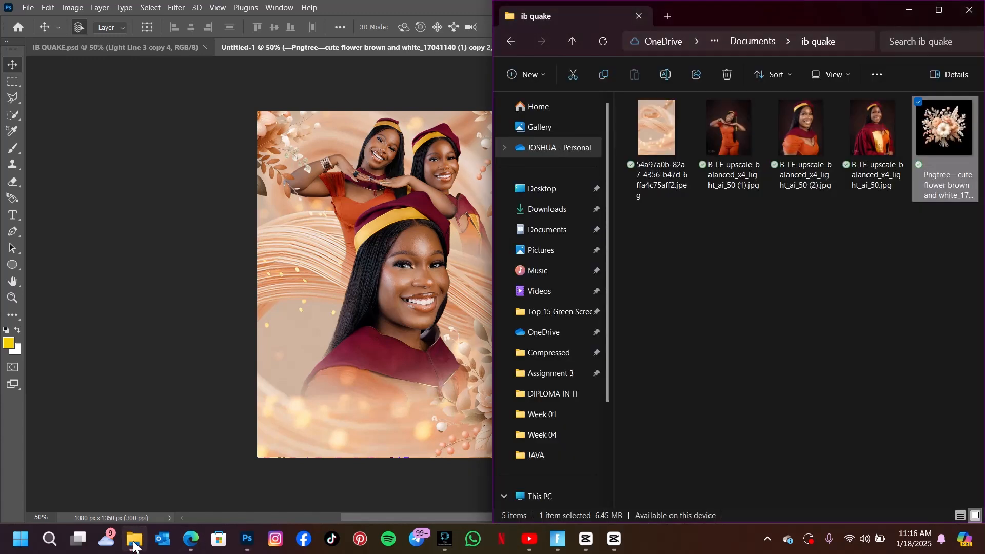
{"action": "left_click", "coordinate": [566, 210]}
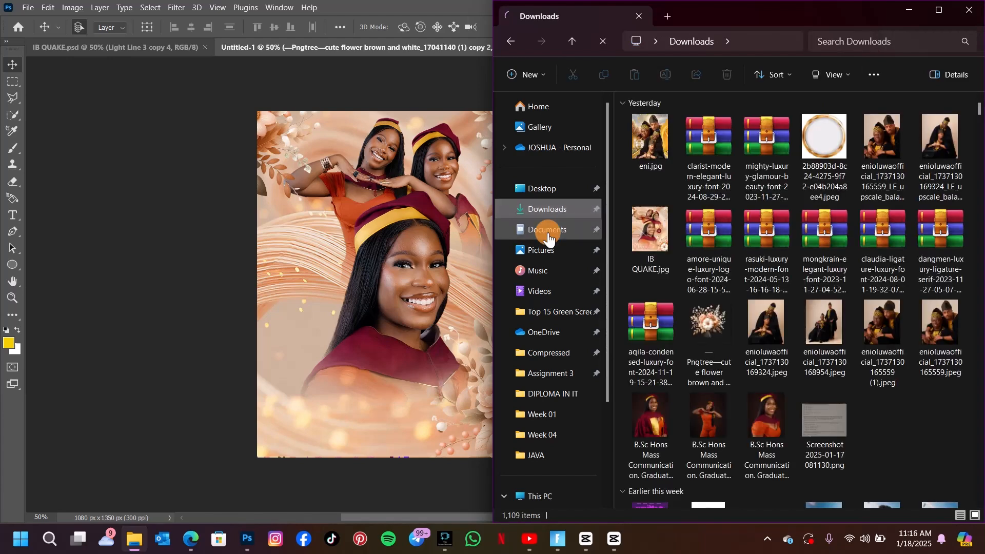
{"action": "left_click", "coordinate": [554, 229]}
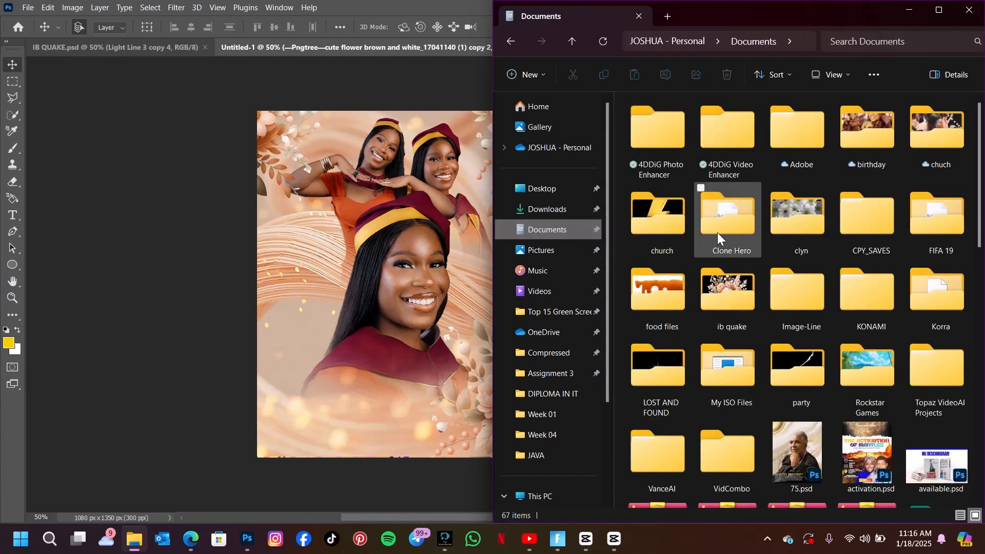
{"action": "left_click", "coordinate": [648, 231]}
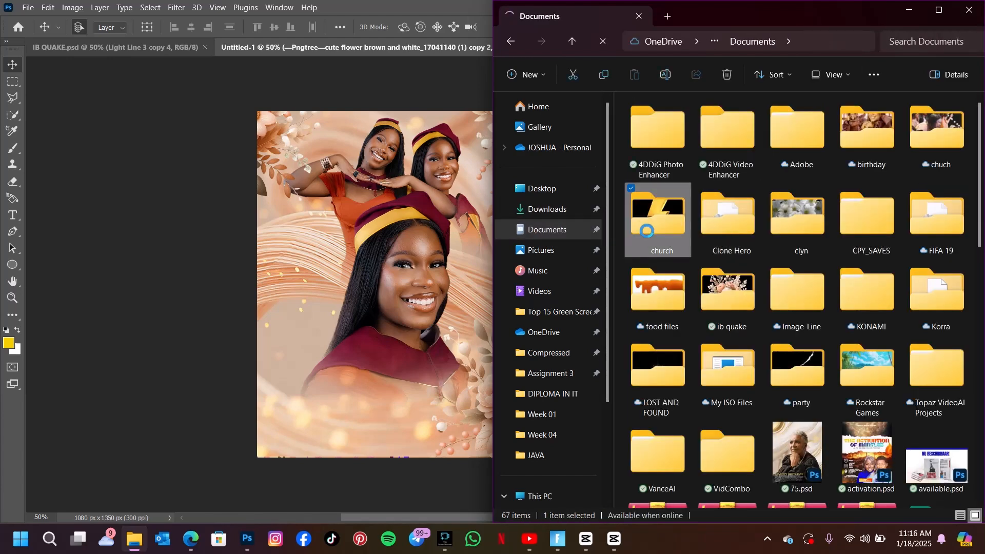
{"action": "double_click", "coordinate": [646, 231]}
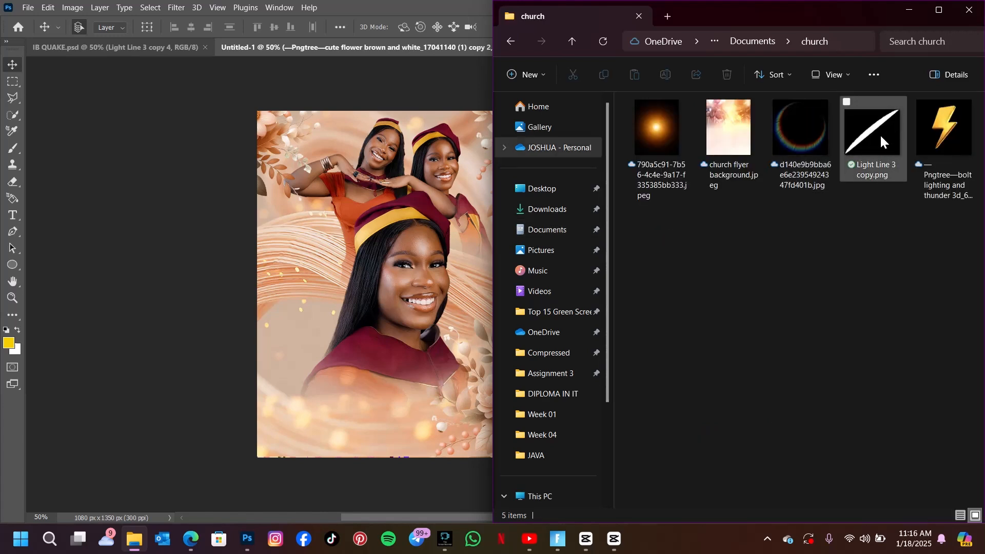
{"action": "left_click_drag", "start_coordinate": [872, 117], "coordinate": [300, 267]}
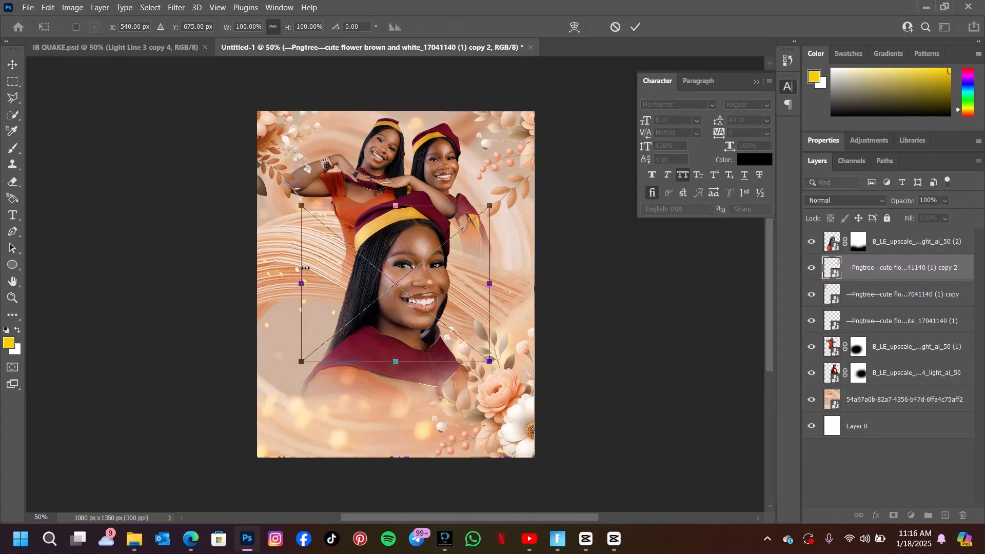
{"action": "left_click_drag", "start_coordinate": [393, 295], "coordinate": [344, 316]}
{"action": "left_click_drag", "start_coordinate": [456, 324], "coordinate": [310, 151]}
{"action": "left_click_drag", "start_coordinate": [356, 336], "coordinate": [357, 365]}
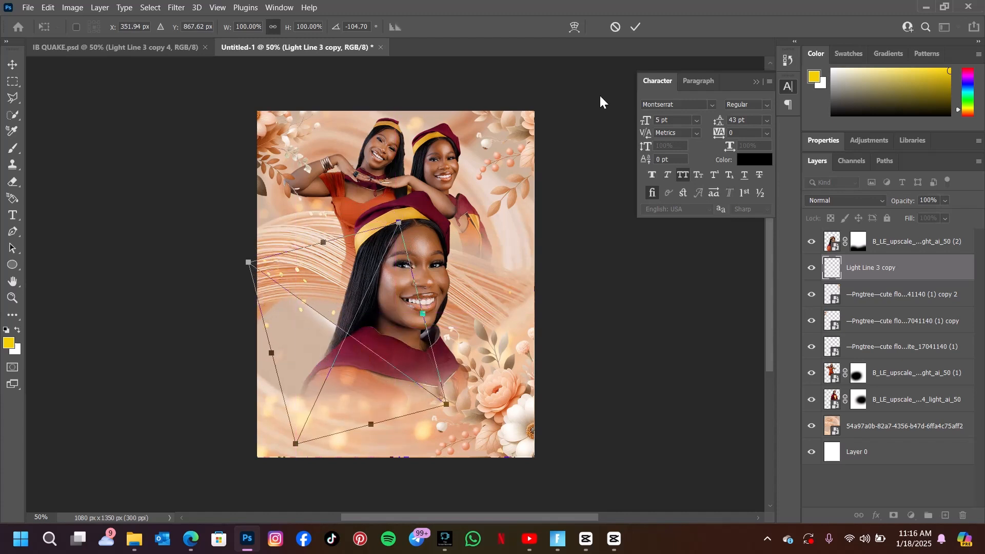
{"action": "left_click", "coordinate": [637, 27]}
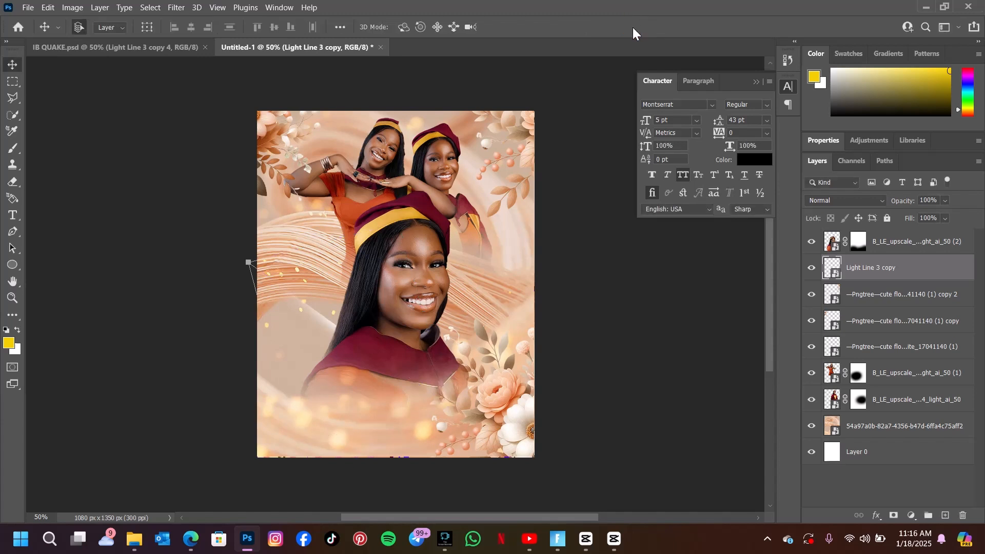
Move the light line layer to the top of the layer stack and duplicate it.
{"action": "left_click_drag", "start_coordinate": [856, 281], "coordinate": [863, 230]}
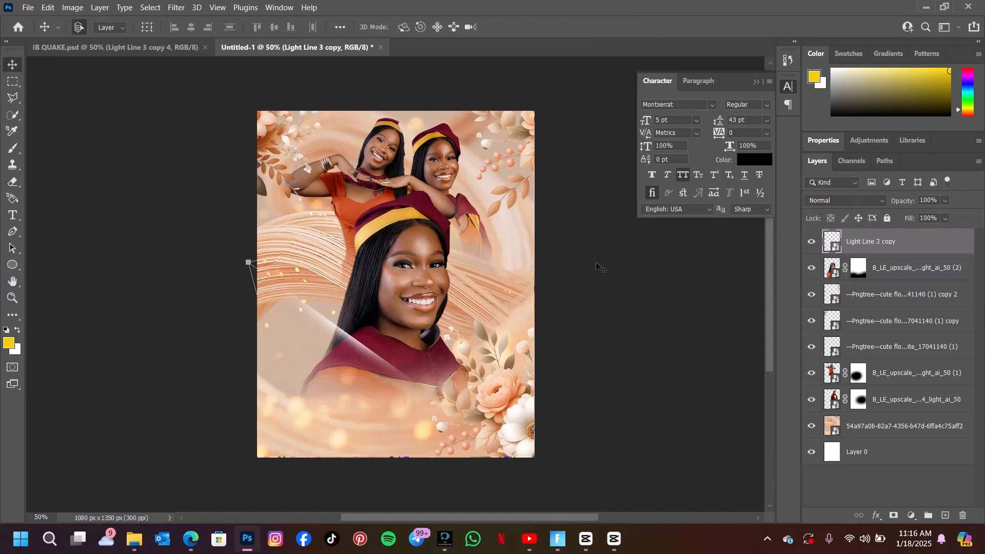
{"action": "left_click_drag", "start_coordinate": [357, 344], "coordinate": [341, 347]}
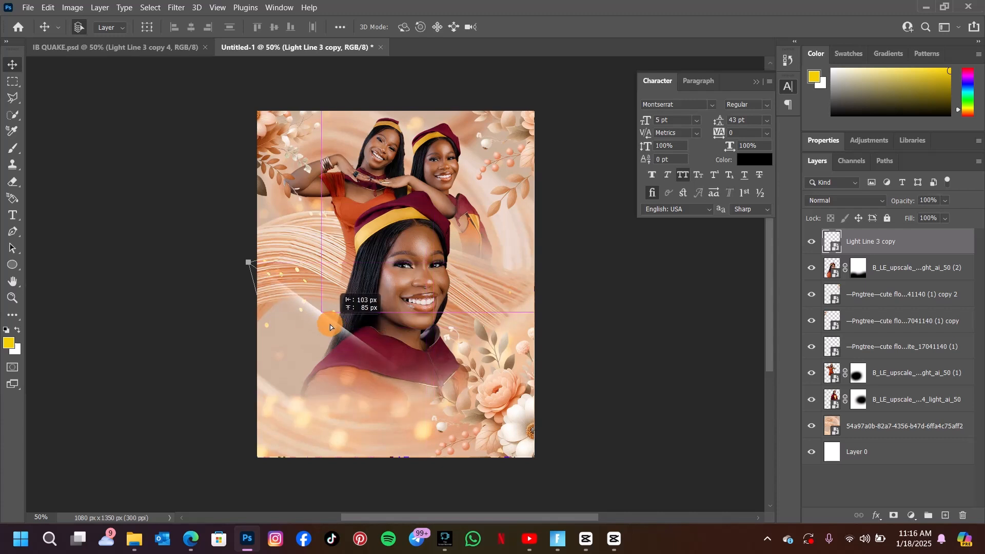
{"action": "left_click", "coordinate": [330, 324], "text": "alt"}
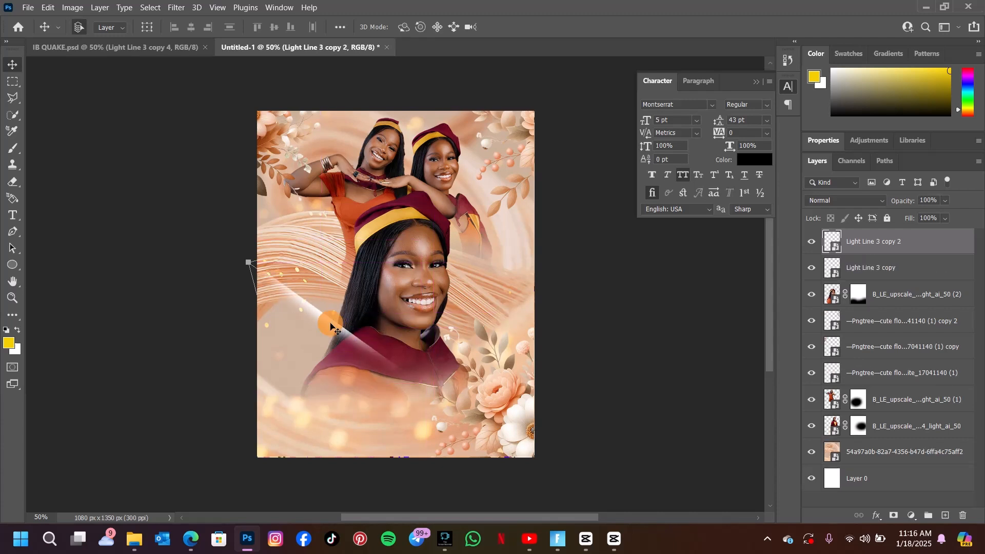
Move the duplicate light streak to the poster's right edge and rotate it slightly.
{"action": "left_click_drag", "start_coordinate": [330, 324], "coordinate": [460, 255]}
{"action": "left_click", "coordinate": [574, 200]}
{"action": "key", "text": "ctrl+t"}
{"action": "left_click_drag", "start_coordinate": [534, 342], "coordinate": [489, 365]}
{"action": "left_click_drag", "start_coordinate": [463, 287], "coordinate": [510, 300]}
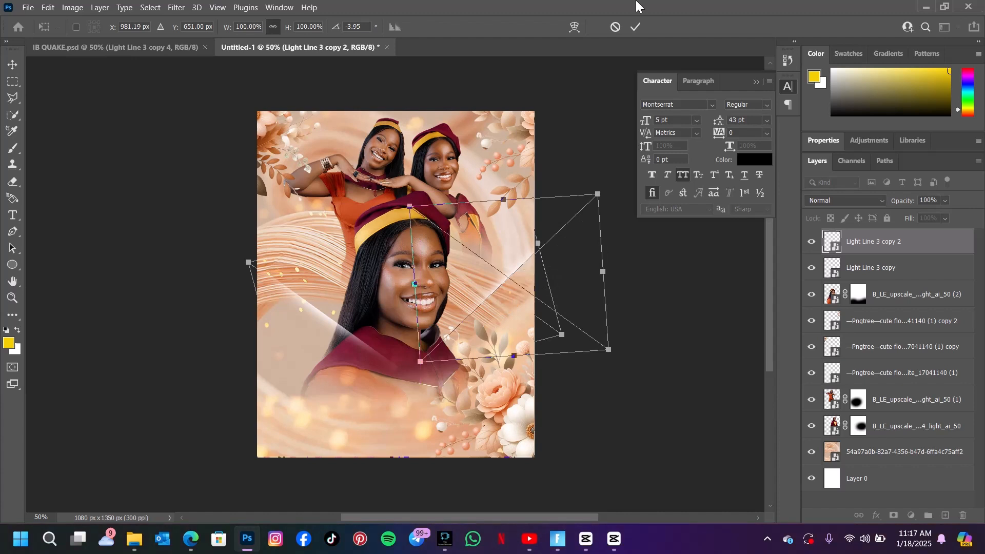
{"action": "left_click", "coordinate": [635, 27]}
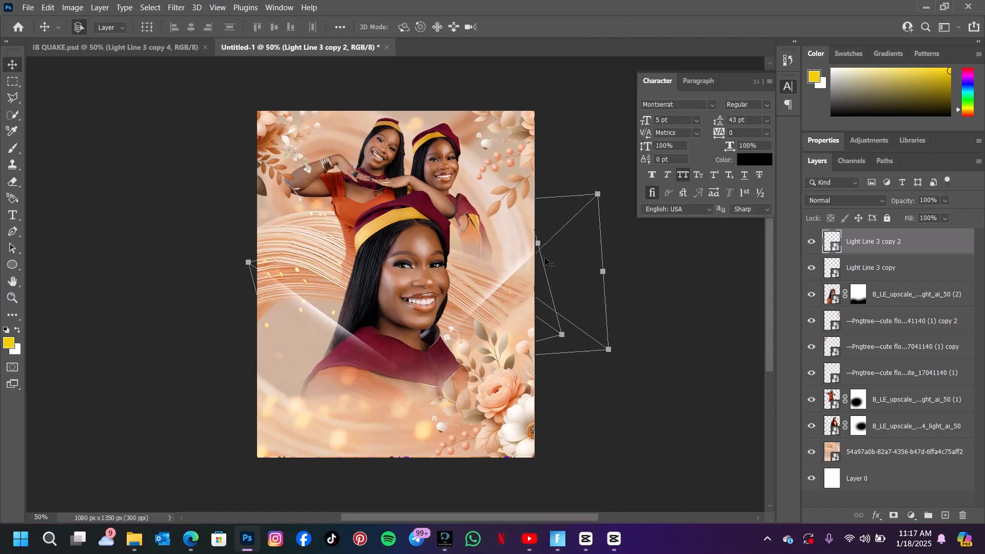
{"action": "left_click_drag", "start_coordinate": [510, 278], "coordinate": [495, 232]}
Reposition the second light streak lower beside the flowers, comparing with the reference poster.
{"action": "left_click", "coordinate": [161, 46]}
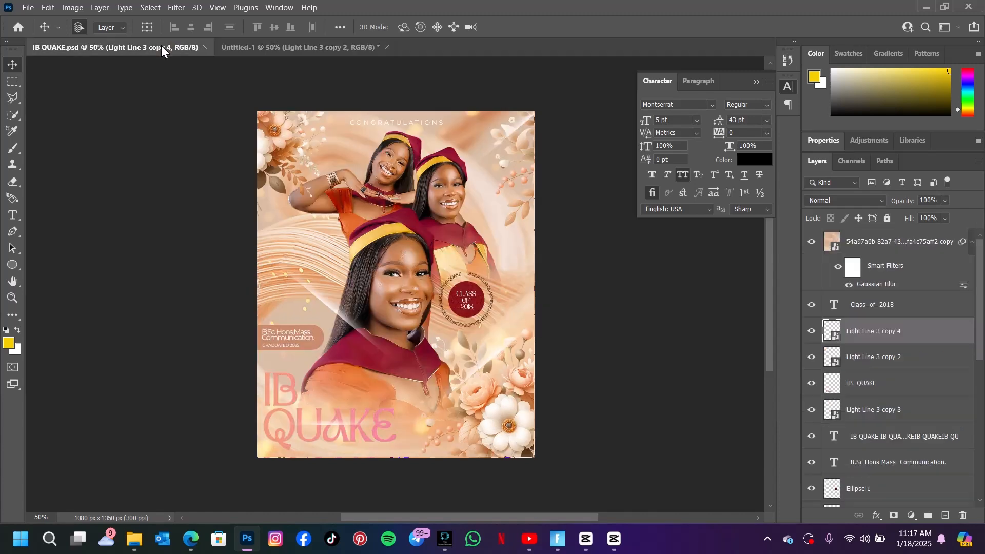
{"action": "left_click", "coordinate": [322, 45]}
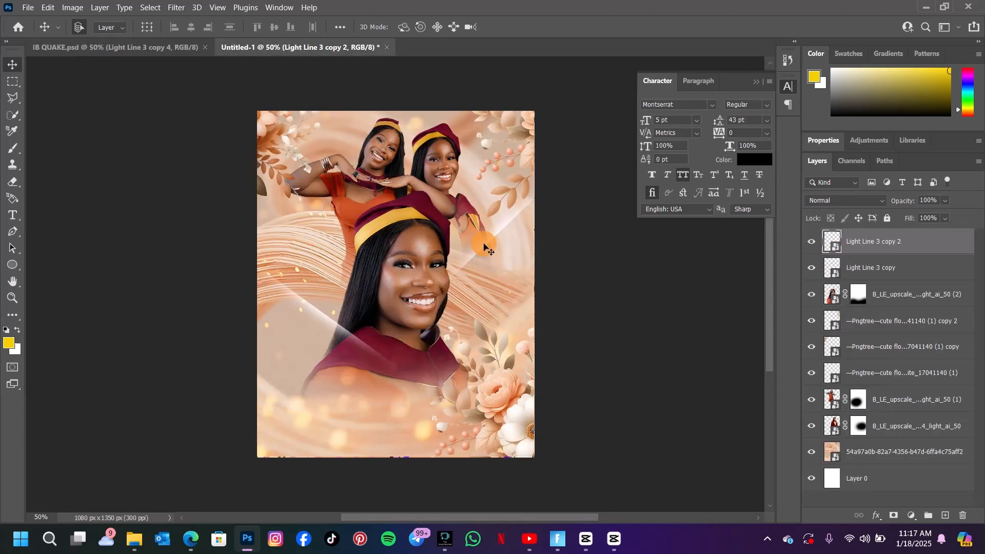
{"action": "left_click_drag", "start_coordinate": [484, 245], "coordinate": [457, 381]}
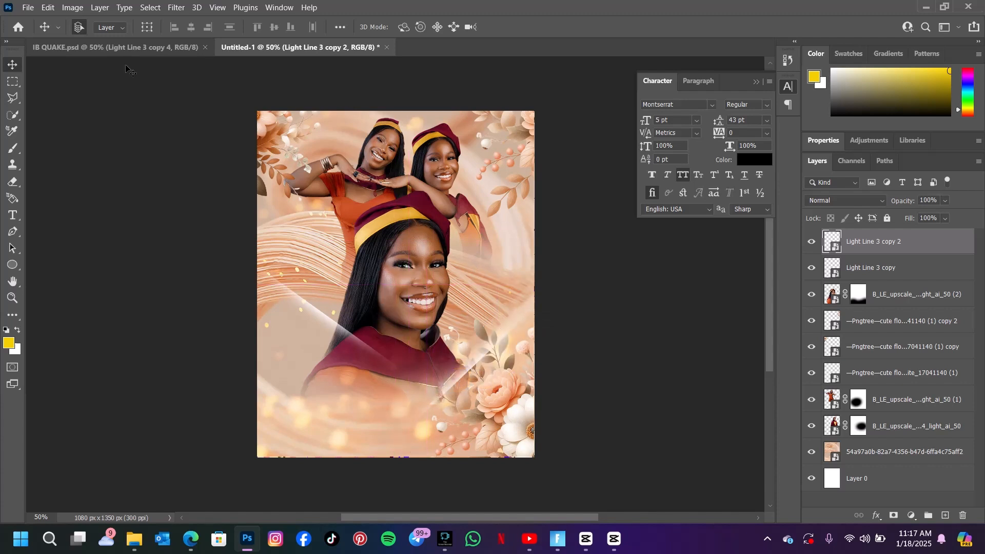
{"action": "left_click", "coordinate": [123, 48]}
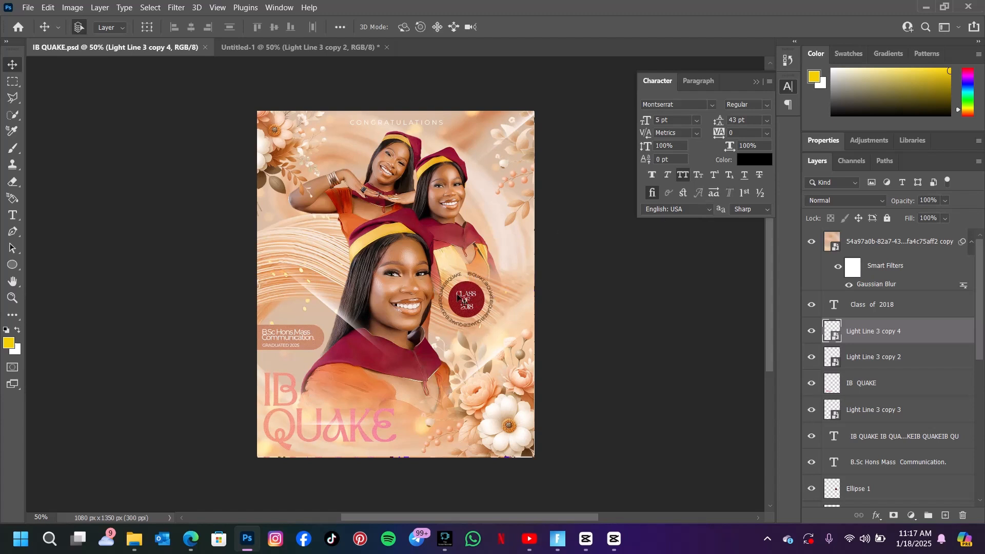
{"action": "left_click", "coordinate": [311, 44]}
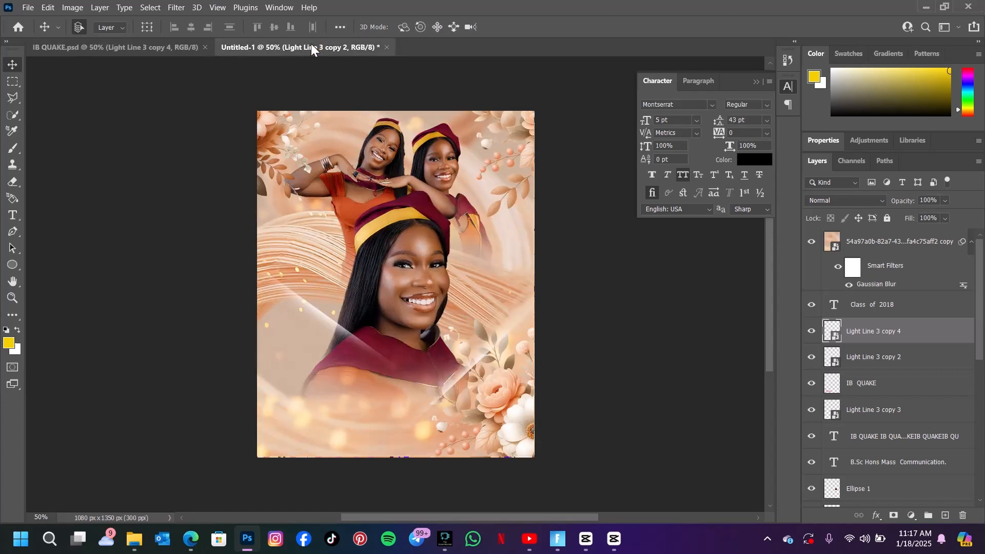
Draw a maroon-filled circle about 150 by 147 px to the right of the main graduate's face.
{"action": "left_click", "coordinate": [13, 265]}
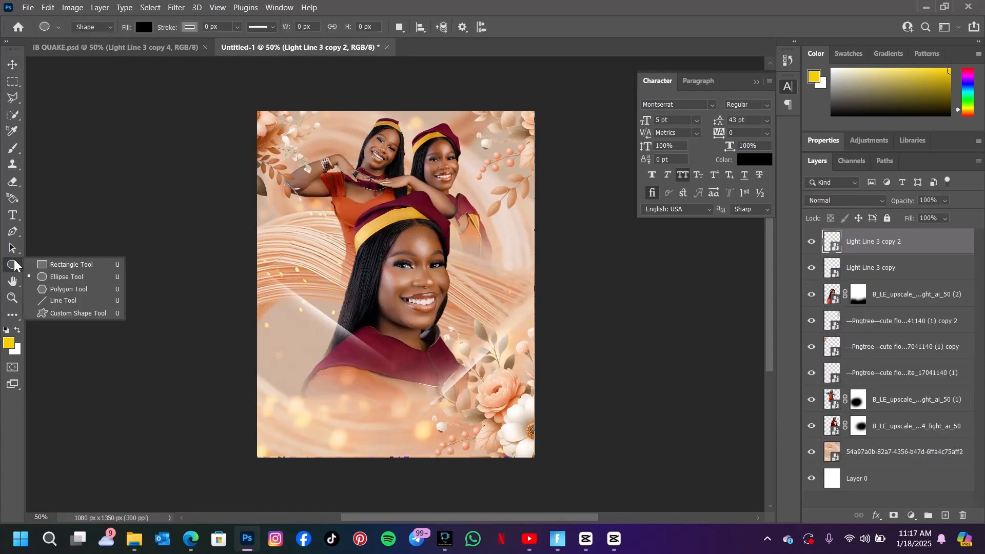
{"action": "left_click", "coordinate": [57, 273]}
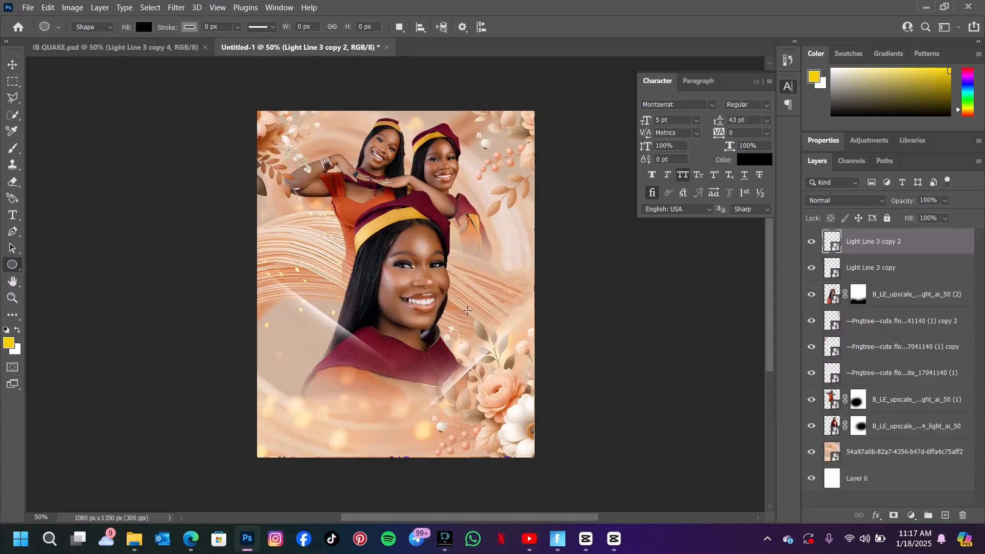
{"action": "left_click", "coordinate": [143, 27]}
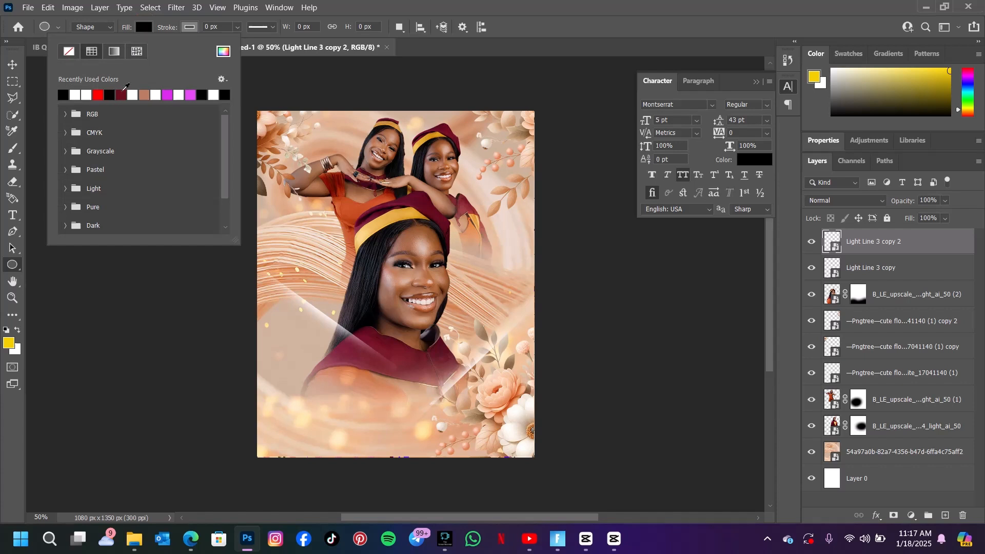
{"action": "left_click", "coordinate": [121, 94]}
{"action": "left_click", "coordinate": [141, 29]}
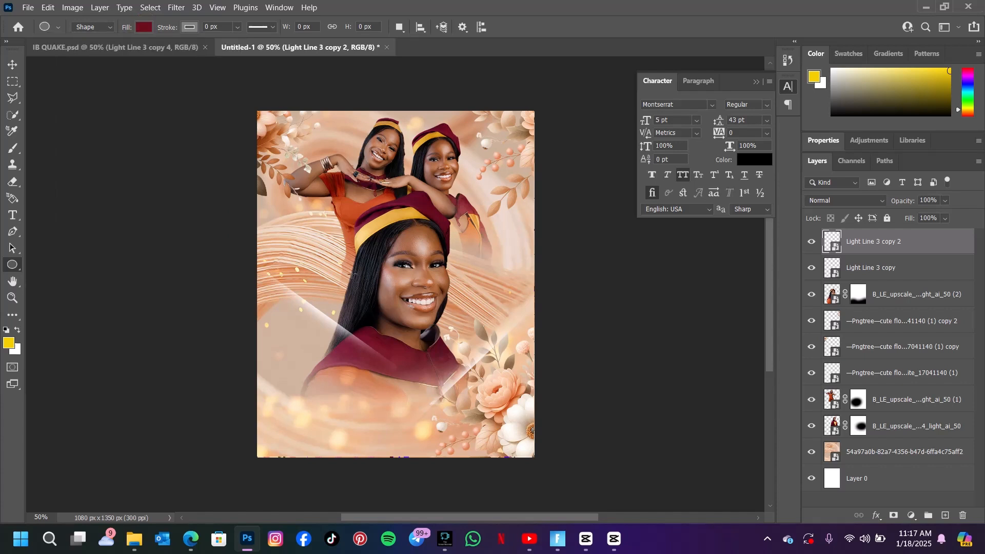
{"action": "left_click", "coordinate": [457, 291]}
{"action": "left_click_drag", "start_coordinate": [457, 292], "coordinate": [494, 325]}
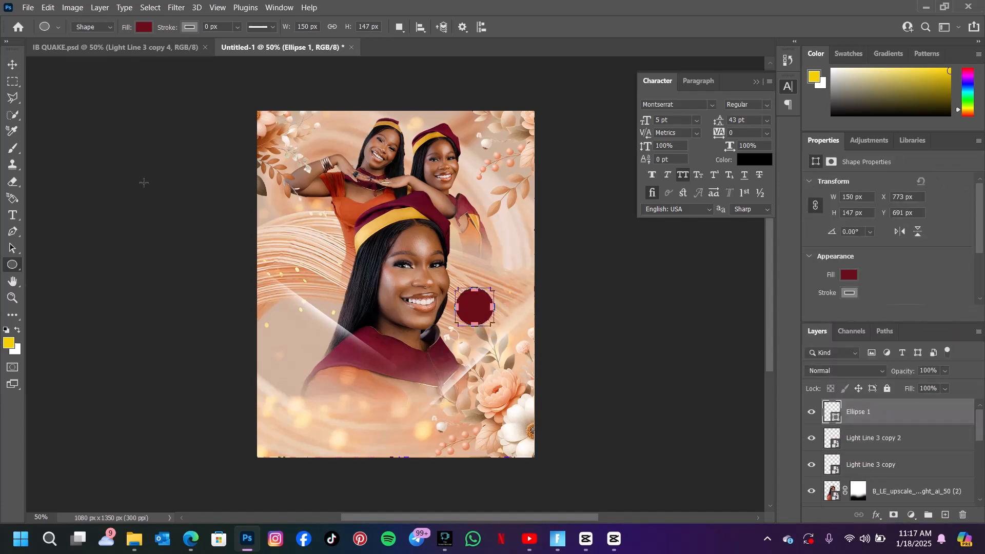
Nudge the maroon circle slightly to the right.
{"action": "left_click", "coordinate": [12, 64]}
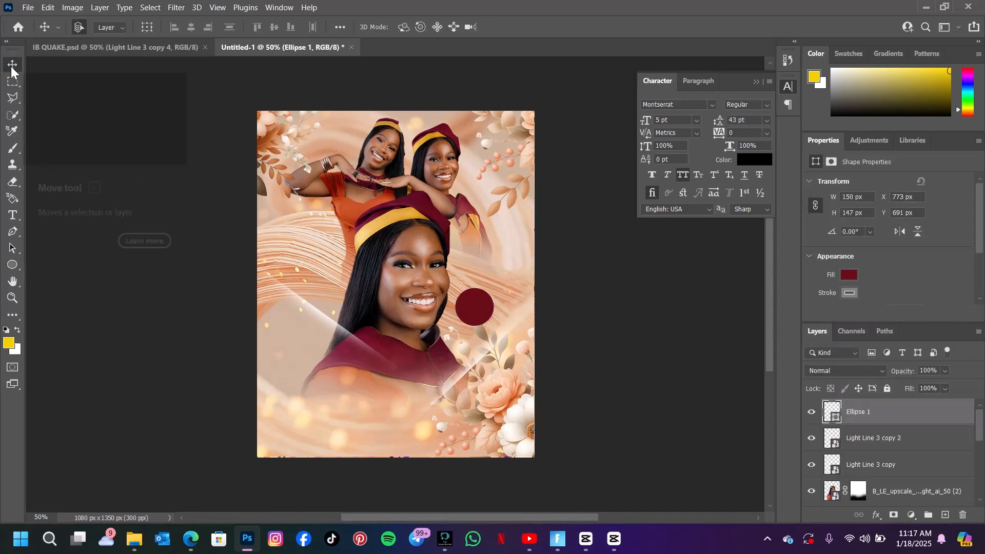
{"action": "left_click_drag", "start_coordinate": [502, 419], "coordinate": [475, 374]}
{"action": "left_click_drag", "start_coordinate": [474, 317], "coordinate": [483, 318]}
{"action": "left_click_drag", "start_coordinate": [400, 294], "coordinate": [400, 294]}
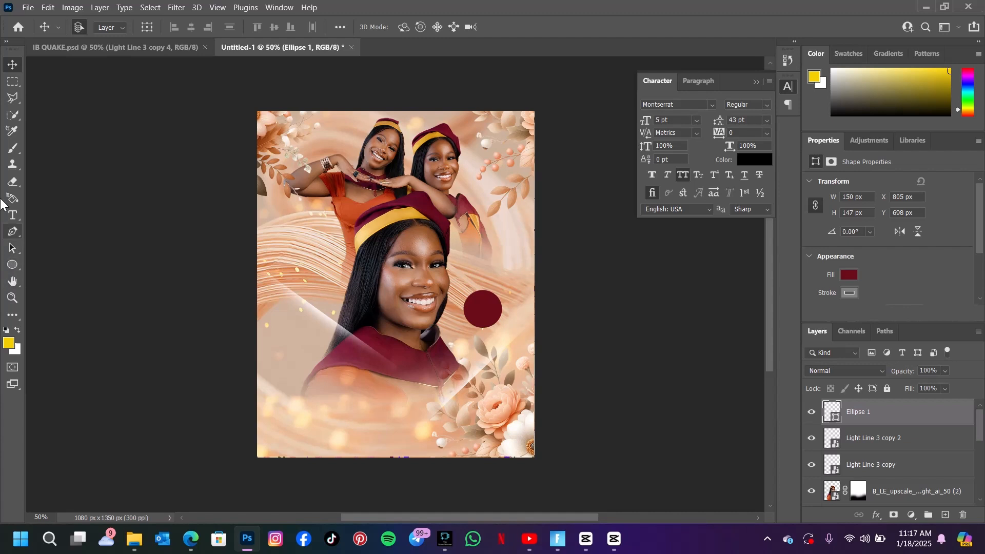
Add placeholder text along the circle's edge and try to colour it dark red.
{"action": "left_click", "coordinate": [13, 215]}
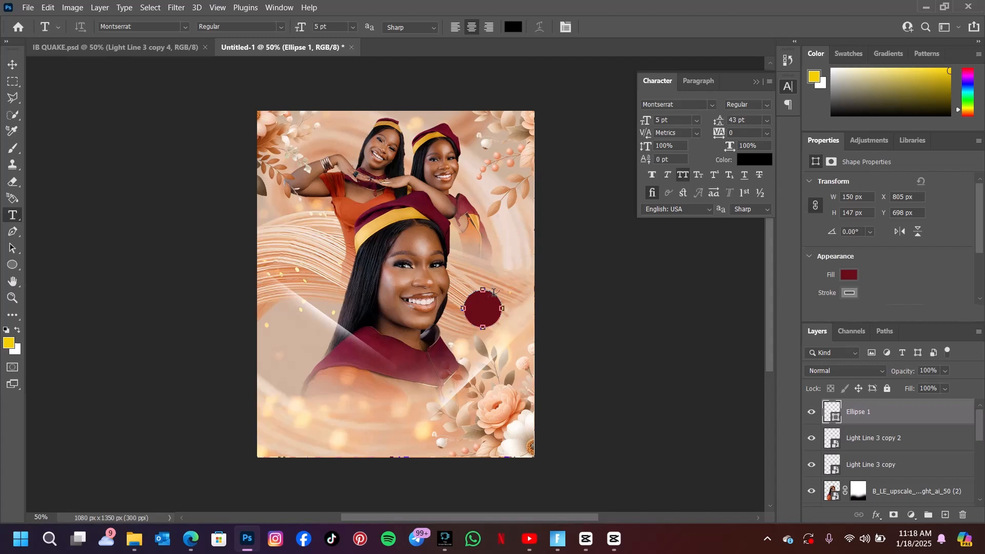
{"action": "left_click", "coordinate": [493, 292]}
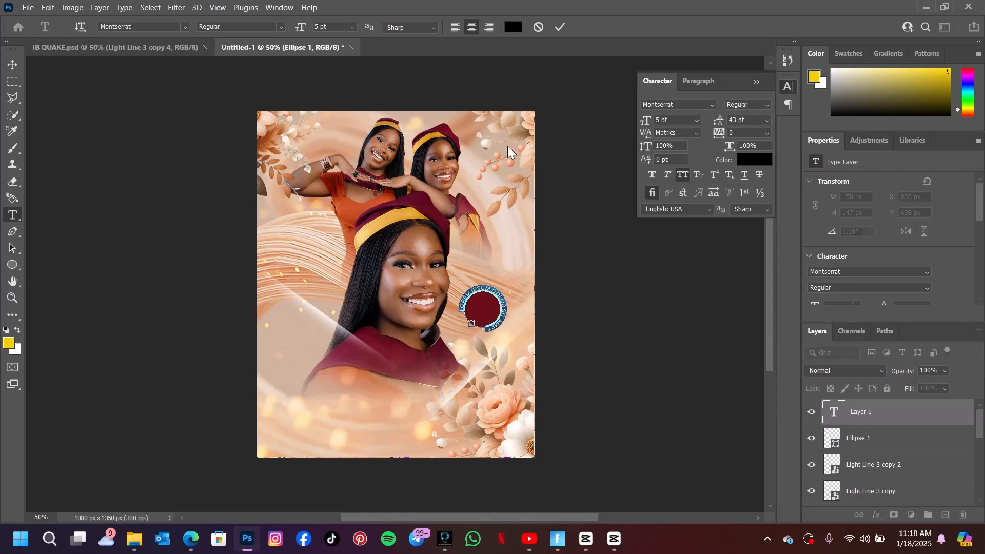
{"action": "left_click", "coordinate": [514, 30]}
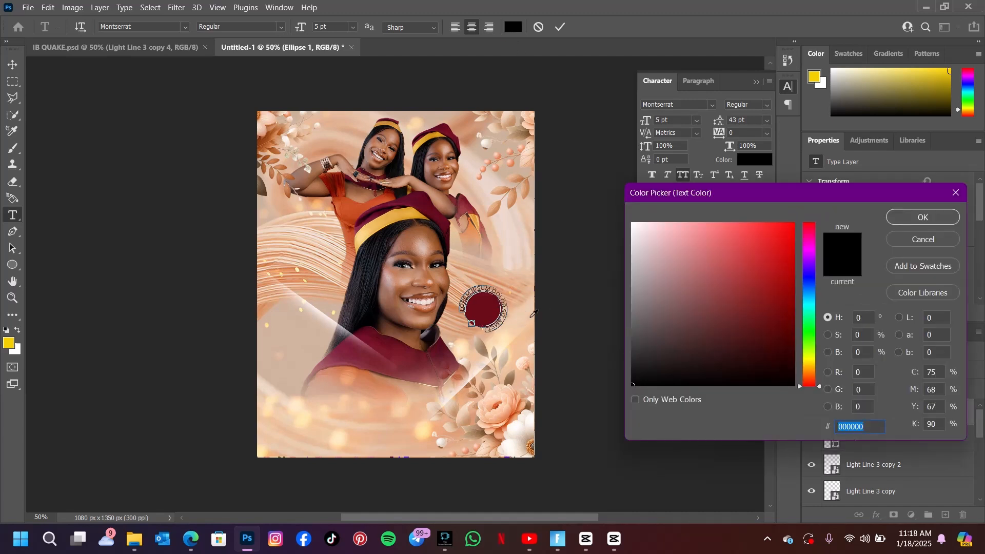
{"action": "left_click", "coordinate": [477, 303]}
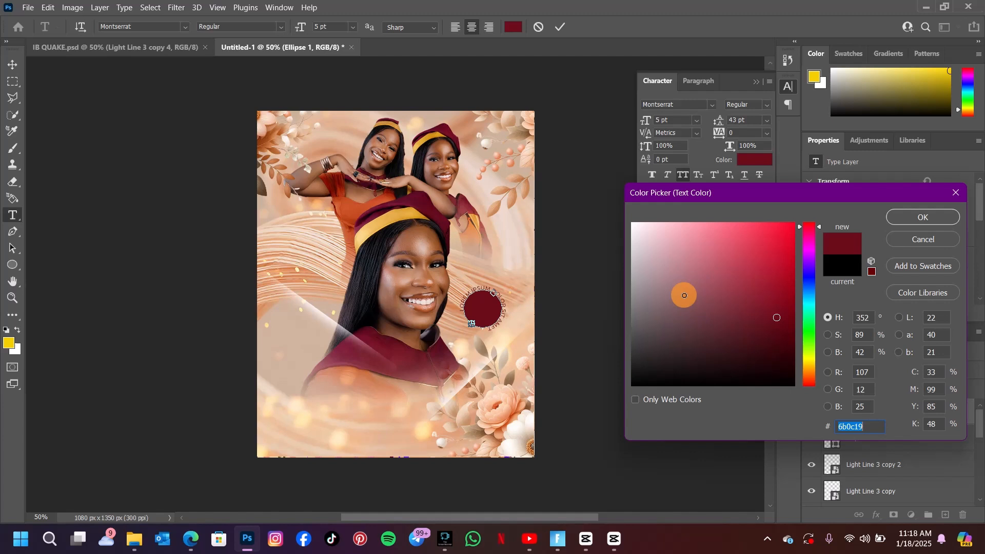
{"action": "left_click_drag", "start_coordinate": [684, 296], "coordinate": [688, 390]}
{"action": "left_click", "coordinate": [915, 221]}
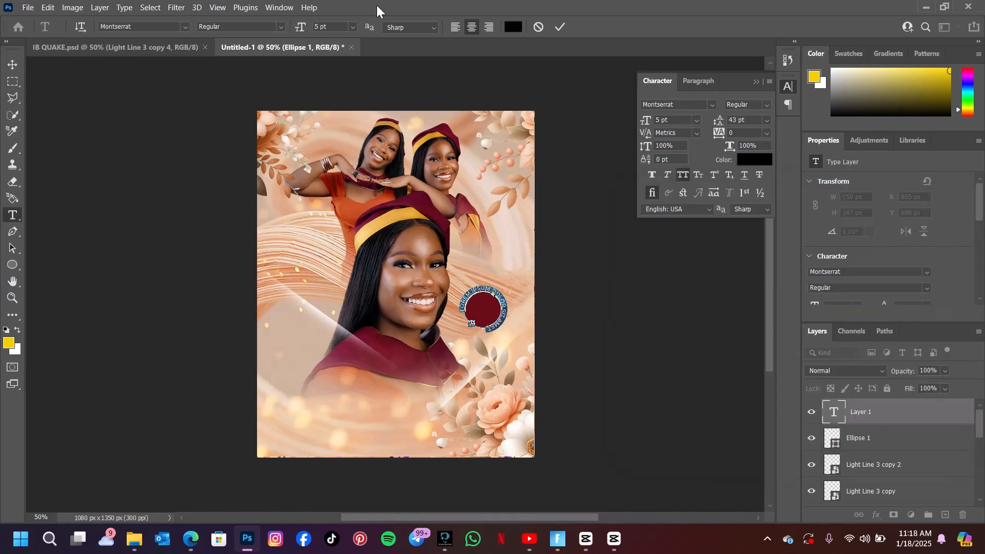
Set the circular text's font size to 3 pt and commit it.
{"action": "left_click", "coordinate": [300, 30]}
{"action": "left_click_drag", "start_coordinate": [300, 30], "coordinate": [299, 32]}
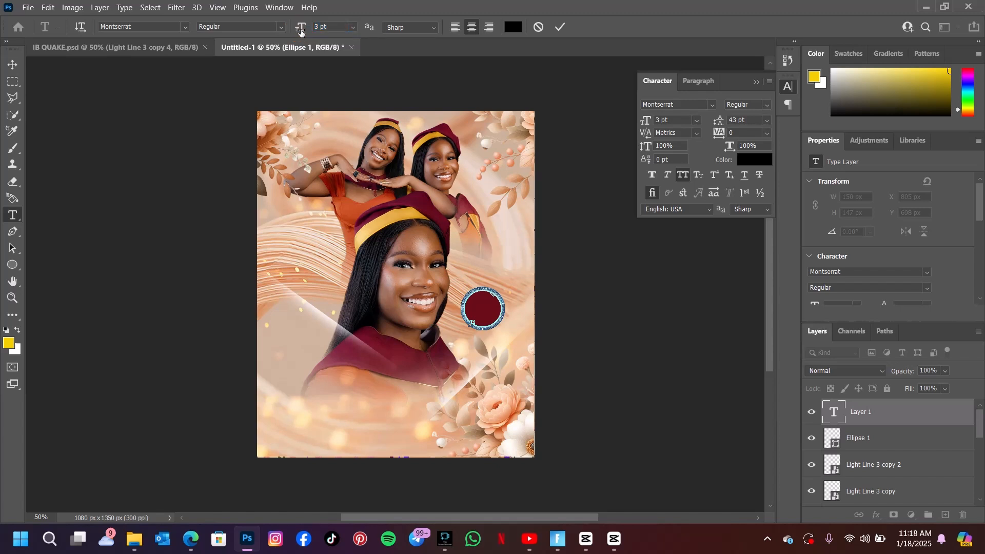
{"action": "left_click", "coordinate": [334, 30]}
{"action": "left_click", "coordinate": [472, 293]}
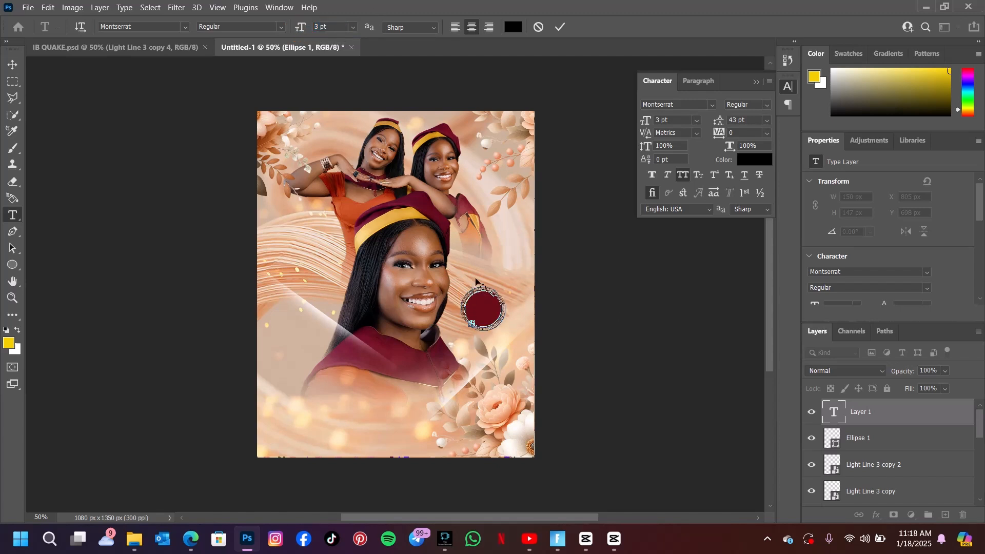
{"action": "left_click", "coordinate": [559, 26]}
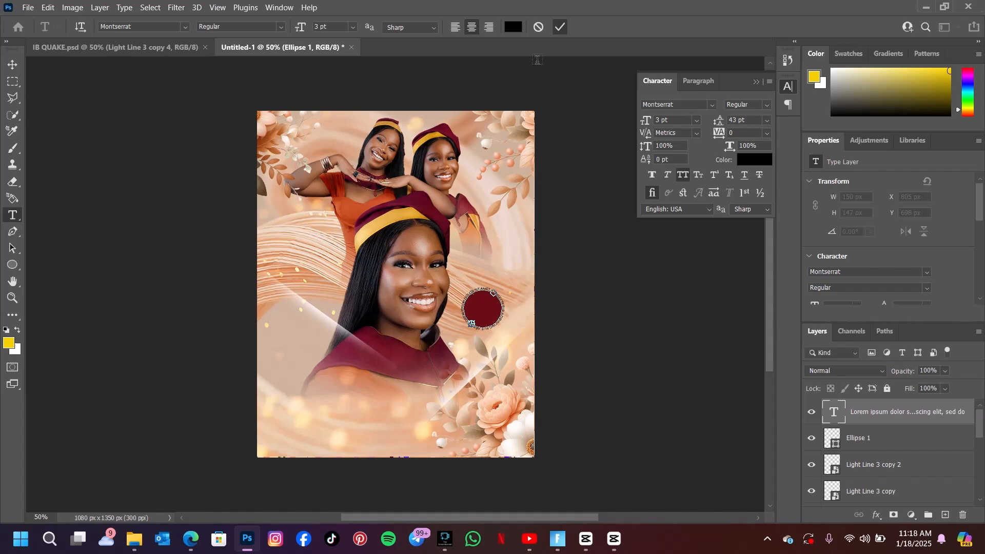
Scale the circular text up to about 122% so it wraps around the outside of the maroon circle.
{"action": "left_click", "coordinate": [12, 71]}
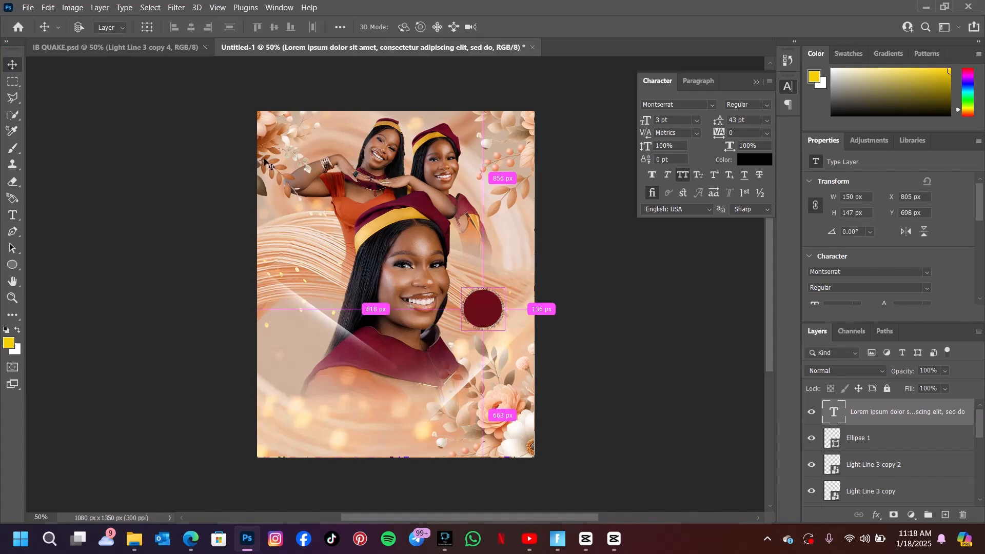
{"action": "key", "text": "ctrl+t"}
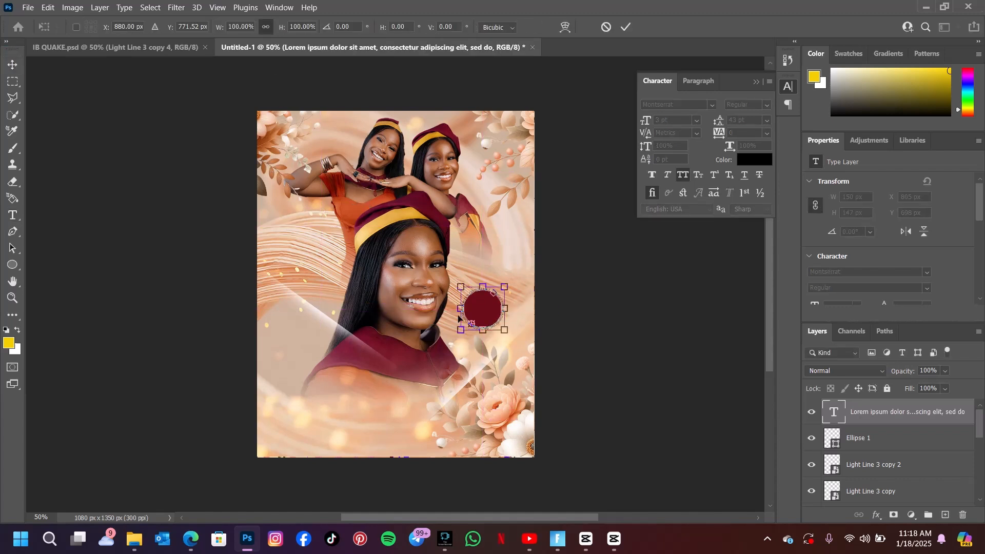
{"action": "left_click_drag", "start_coordinate": [503, 329], "coordinate": [509, 335]}
{"action": "left_click_drag", "start_coordinate": [463, 289], "coordinate": [455, 282]}
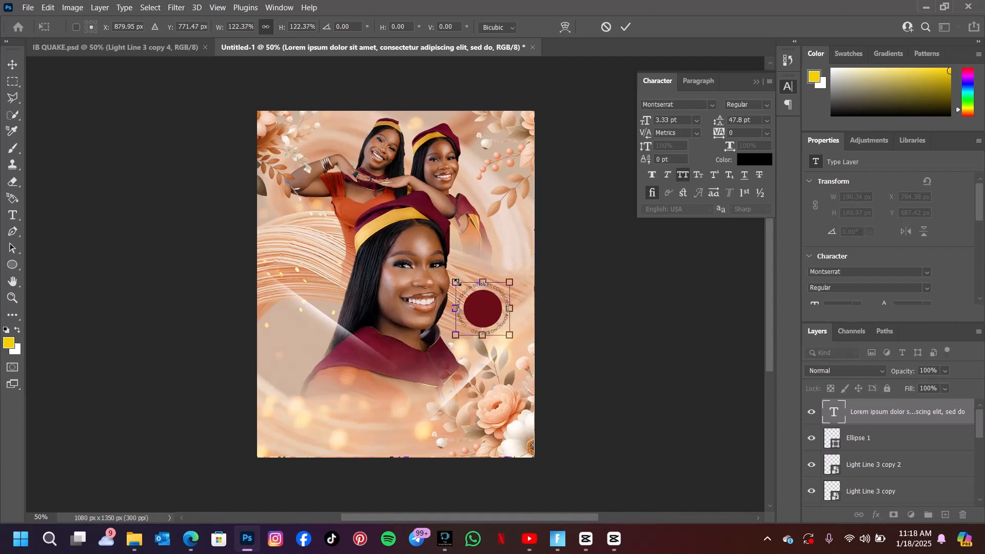
{"action": "left_click", "coordinate": [626, 26]}
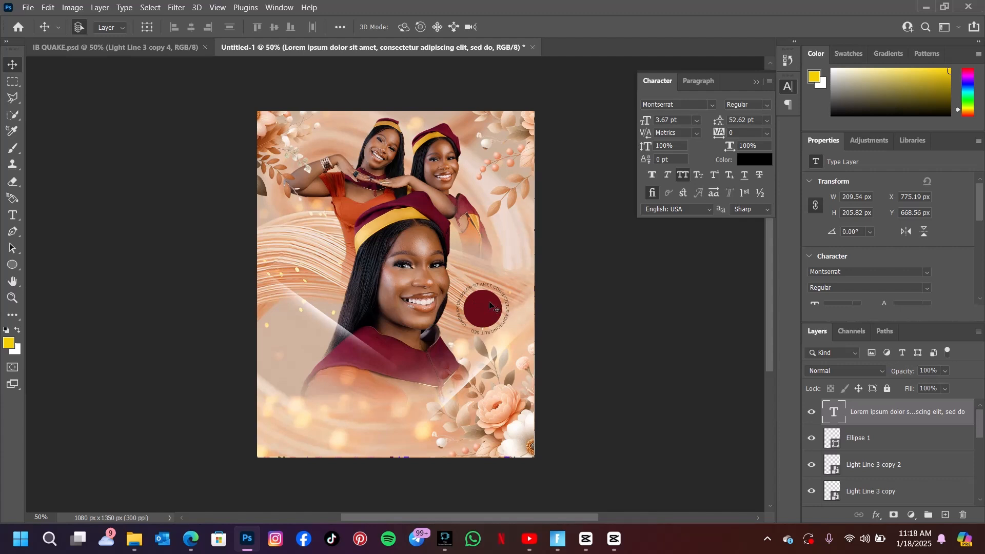
Bring the "Class of 2018" text layer from the IB QUAKE reference into the poster, centred inside the maroon circle.
{"action": "left_click", "coordinate": [13, 215]}
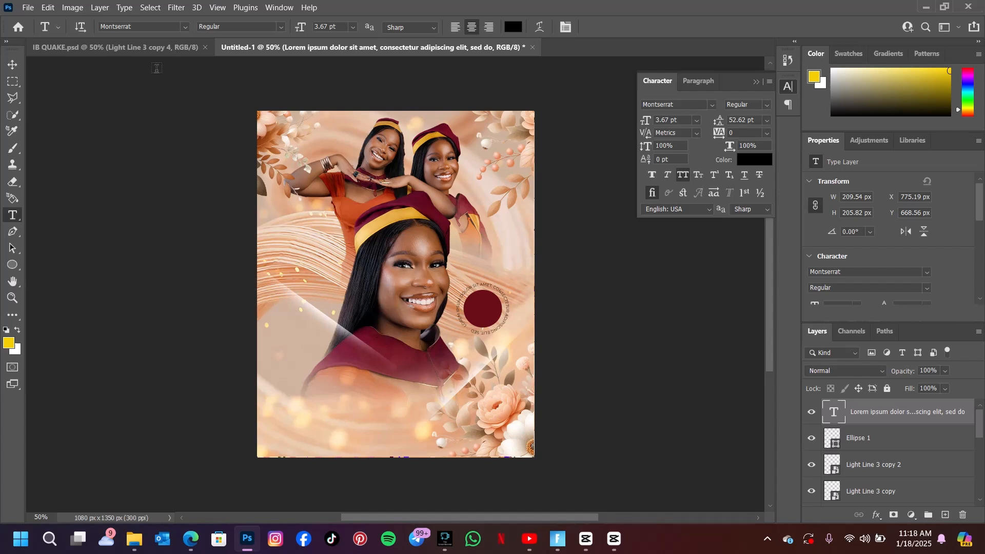
{"action": "left_click", "coordinate": [153, 49]}
{"action": "left_click", "coordinate": [427, 305]}
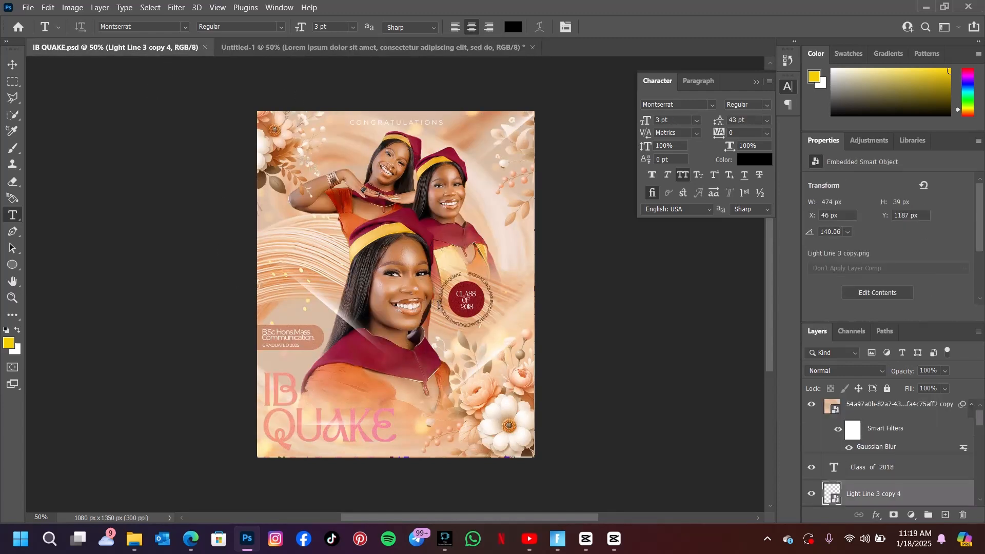
{"action": "left_click", "coordinate": [538, 27]}
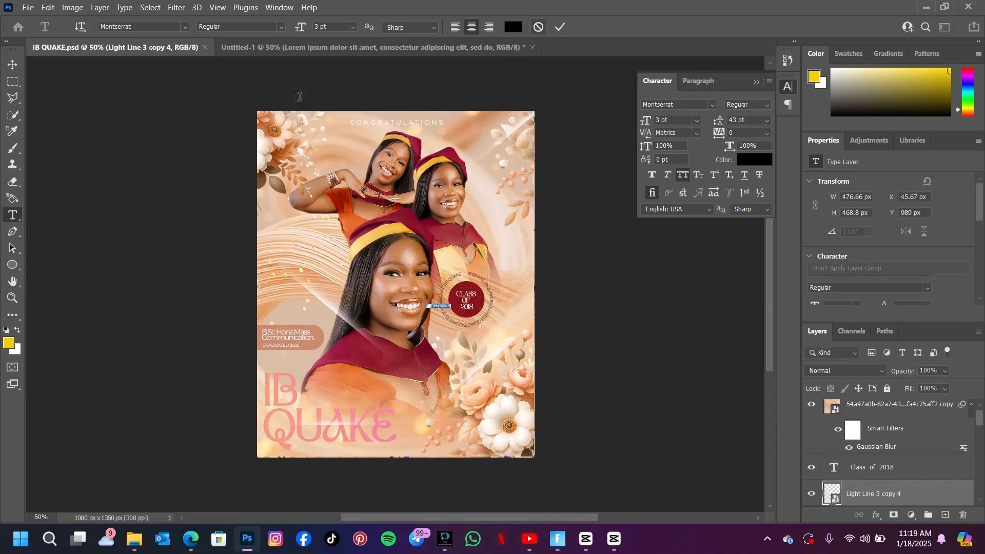
{"action": "left_click", "coordinate": [13, 65]}
{"action": "left_click", "coordinate": [285, 257]}
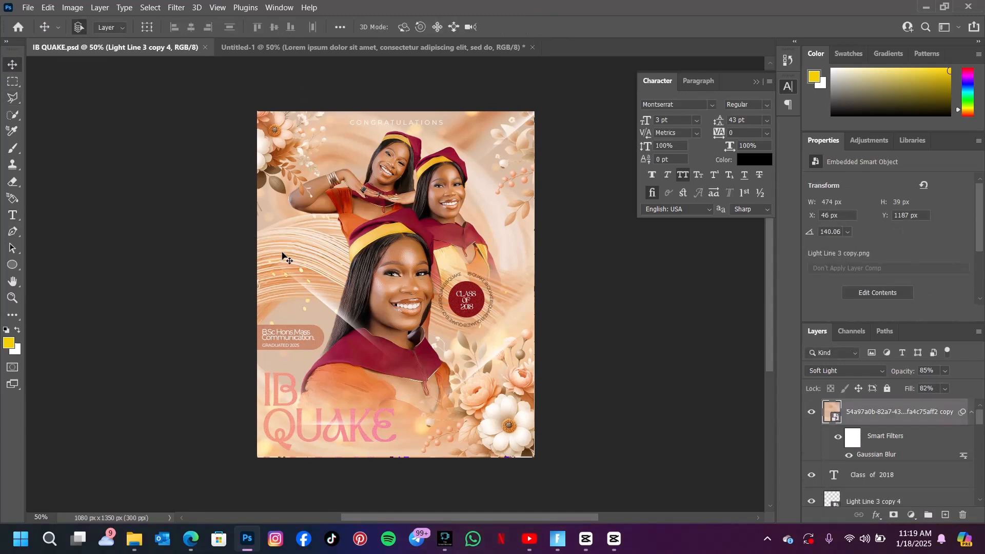
{"action": "left_click", "coordinate": [812, 411]}
{"action": "left_click_drag", "start_coordinate": [466, 300], "coordinate": [430, 47]}
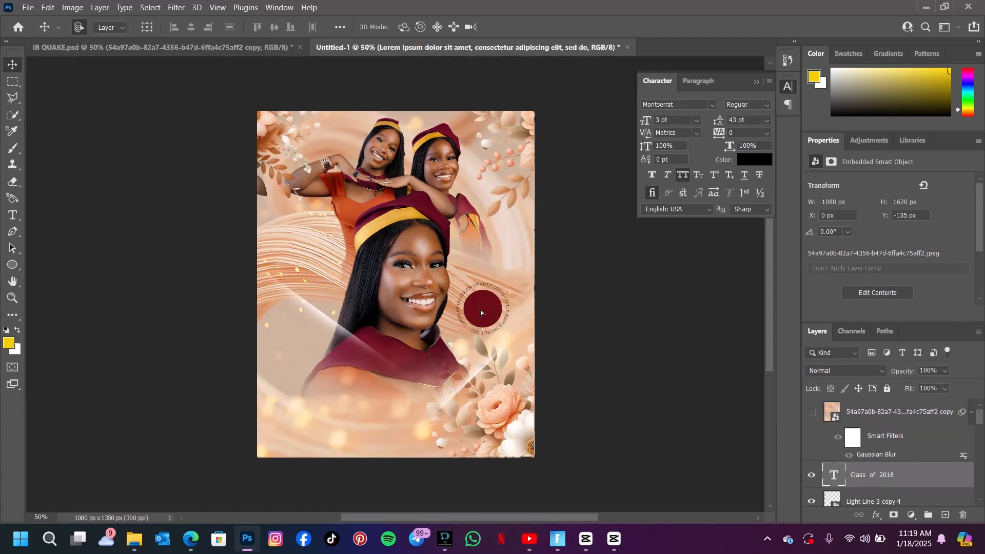
{"action": "left_click_drag", "start_coordinate": [480, 310], "coordinate": [483, 309]}
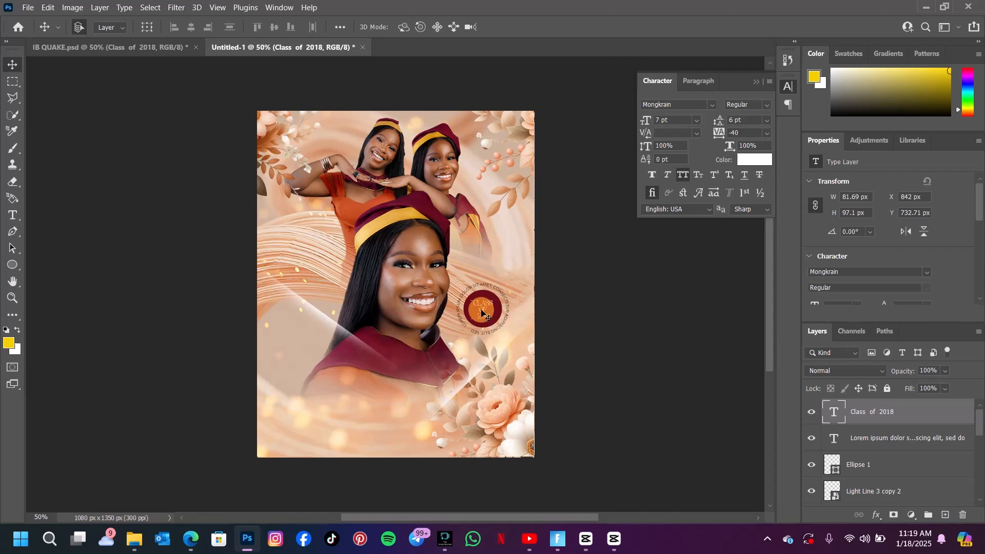
{"action": "double_click", "coordinate": [481, 309]}
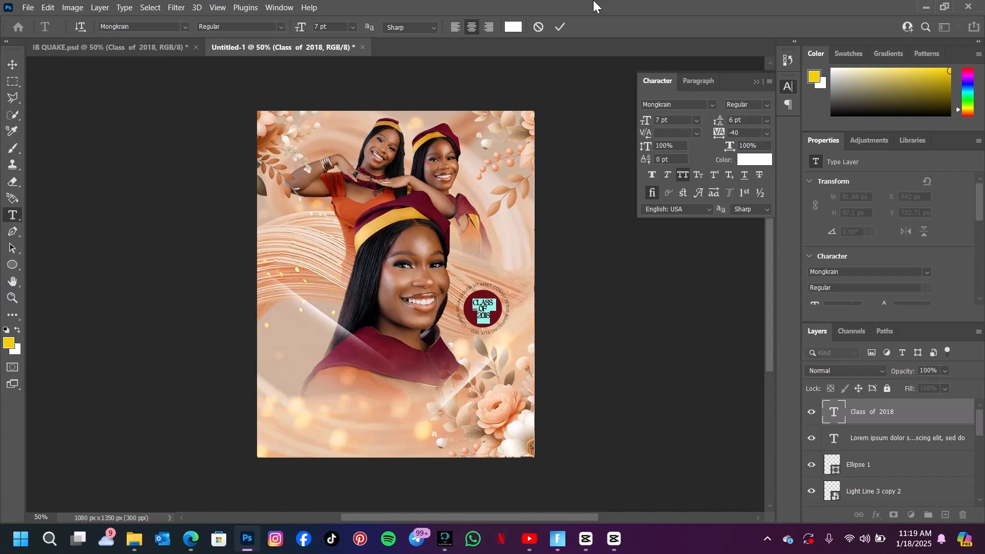
{"action": "left_click", "coordinate": [563, 25]}
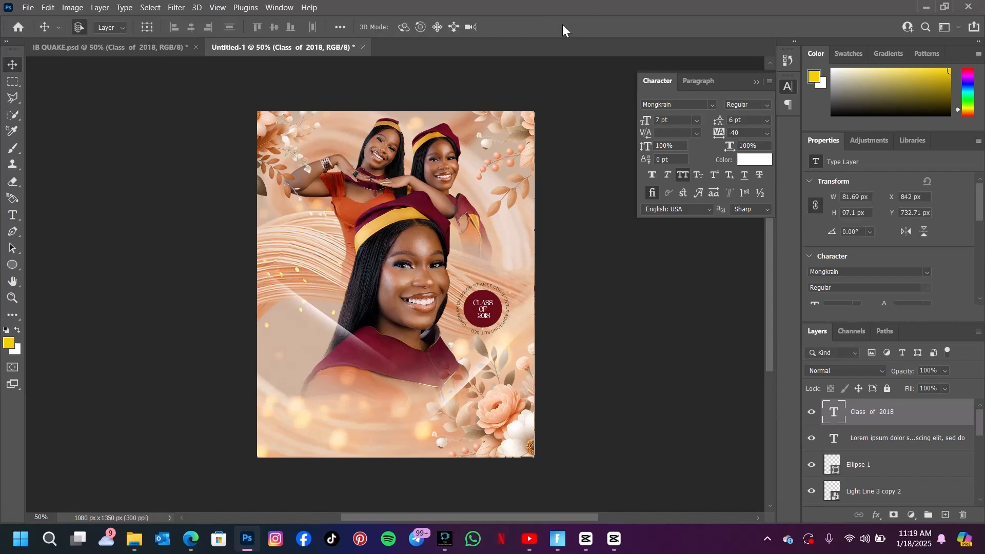
Compare with the reference, then switch to the Rectangle tool and set its fill to a salmon colour.
{"action": "left_click", "coordinate": [130, 47]}
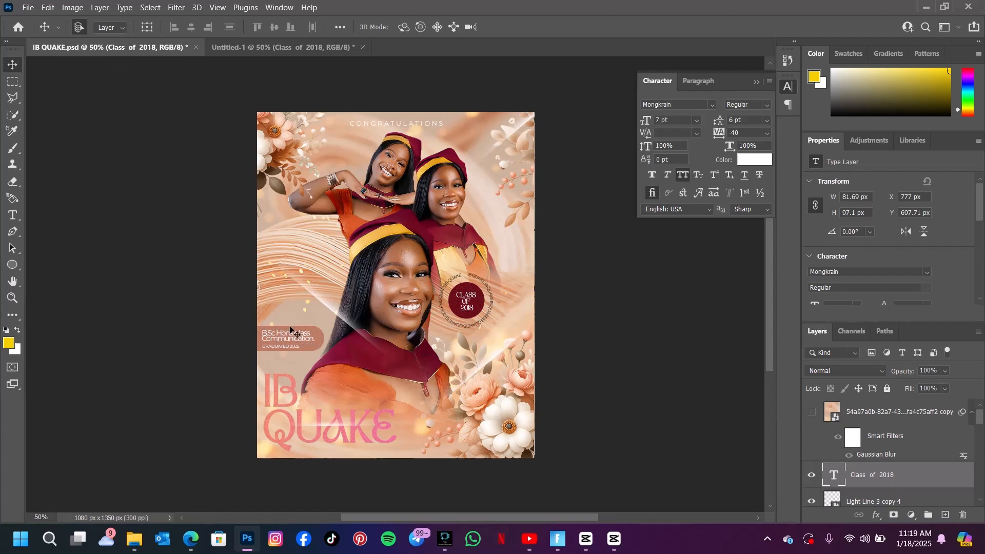
{"action": "left_click", "coordinate": [311, 45]}
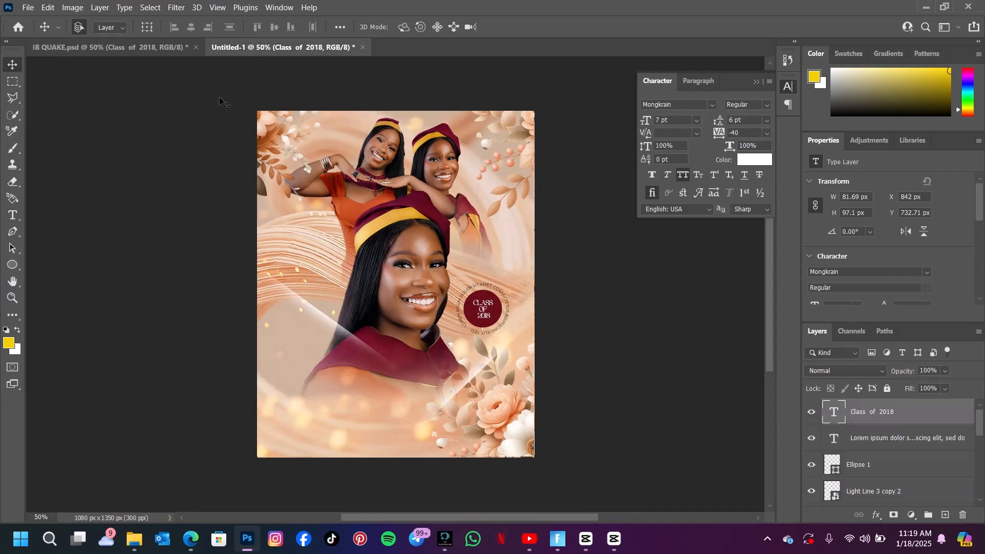
{"action": "left_click", "coordinate": [13, 265]}
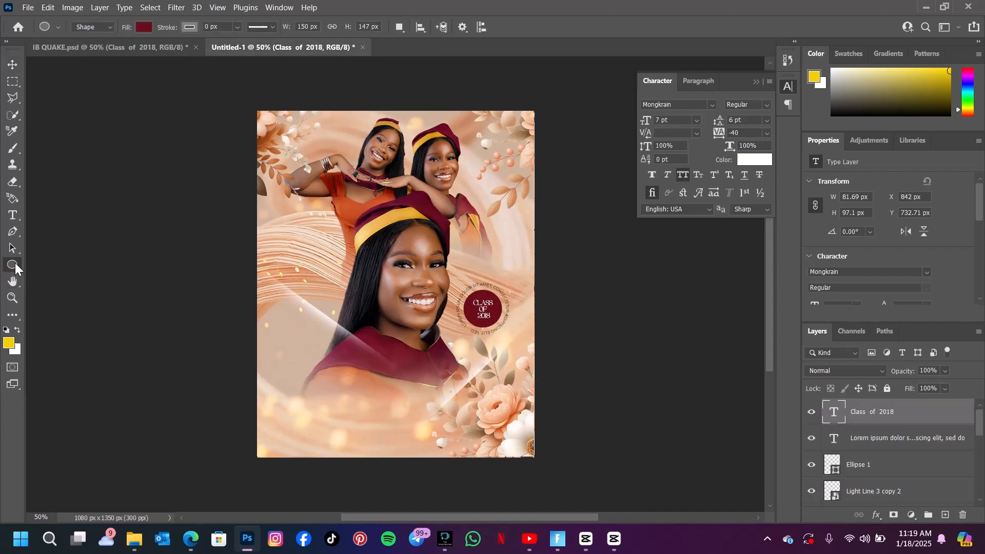
{"action": "left_click_drag", "start_coordinate": [15, 263], "coordinate": [36, 261]}
{"action": "left_click", "coordinate": [144, 26]}
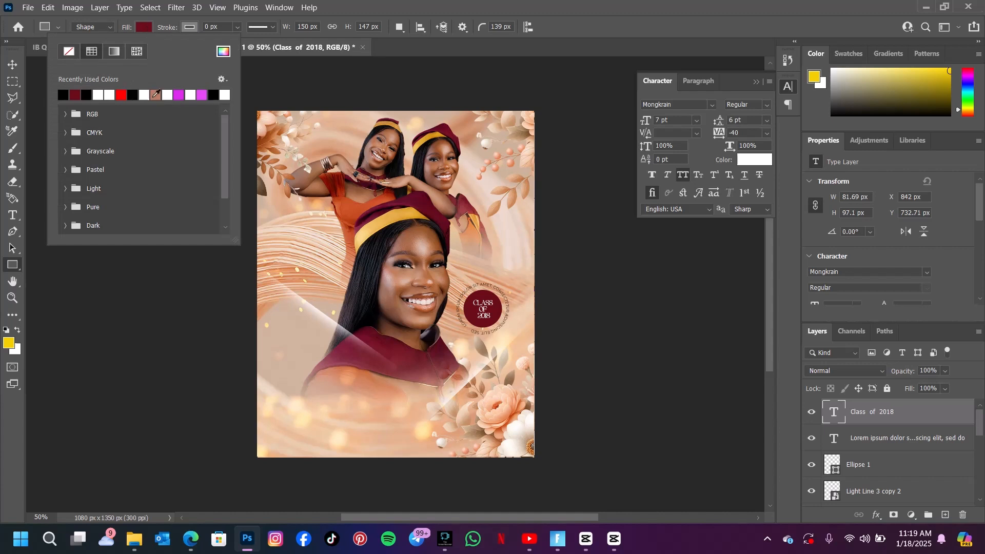
{"action": "left_click", "coordinate": [157, 92]}
{"action": "left_click", "coordinate": [140, 27]}
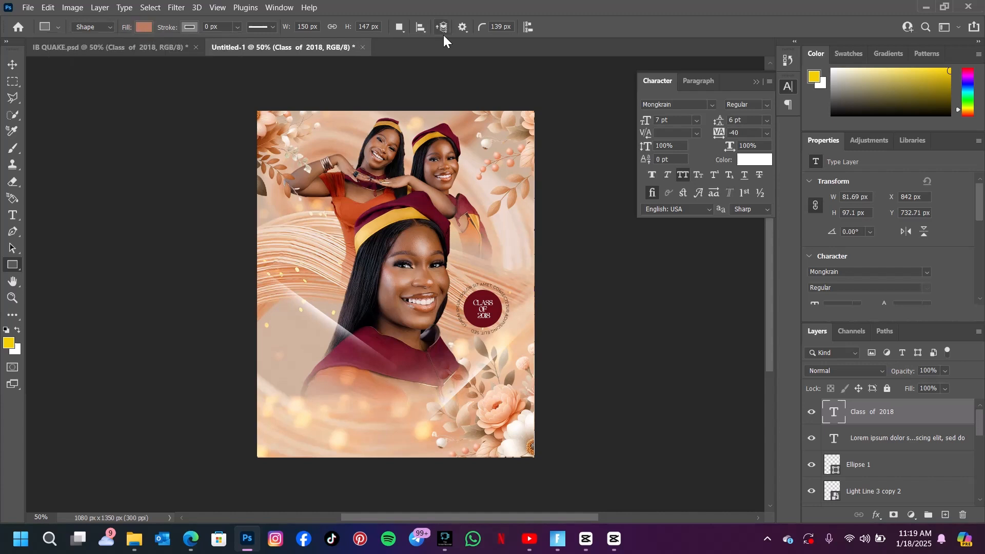
Draw a sharp-cornered rectangle about 368 by 211 px with zero corner radius, then undo it.
{"action": "left_click", "coordinate": [495, 27]}
{"action": "left_click", "coordinate": [483, 27]}
{"action": "left_click", "coordinate": [481, 31]}
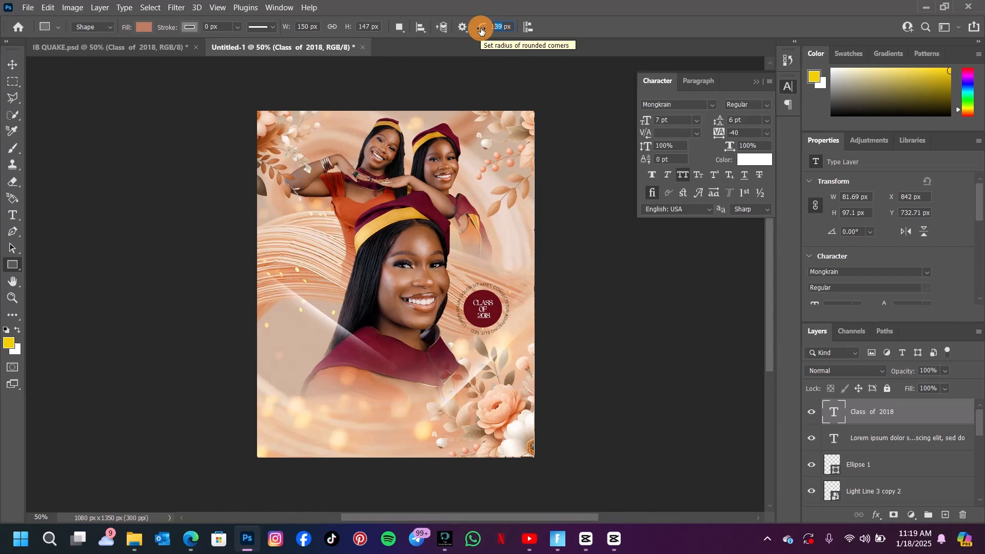
{"action": "left_click_drag", "start_coordinate": [481, 30], "coordinate": [265, 33]}
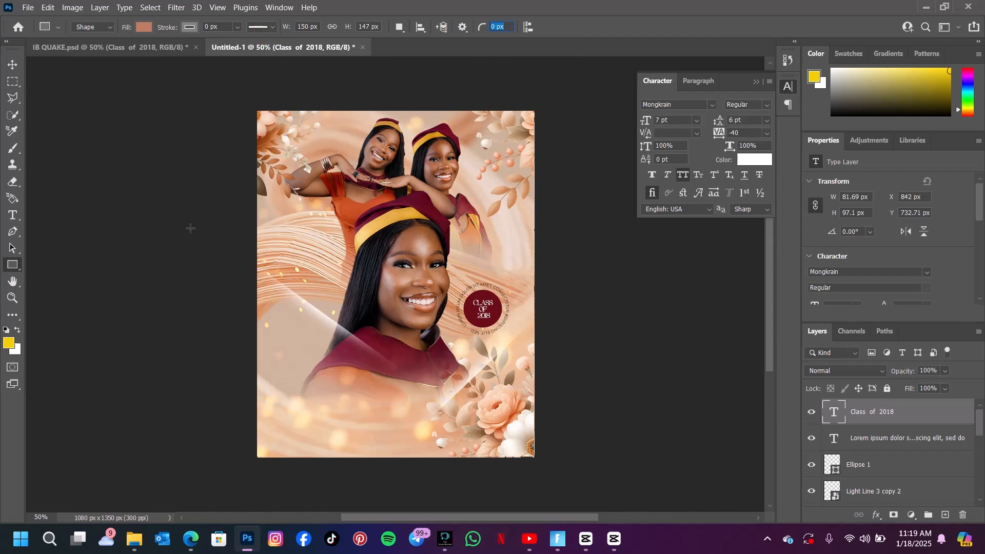
{"action": "left_click", "coordinate": [269, 221]}
{"action": "left_click_drag", "start_coordinate": [269, 221], "coordinate": [362, 274]}
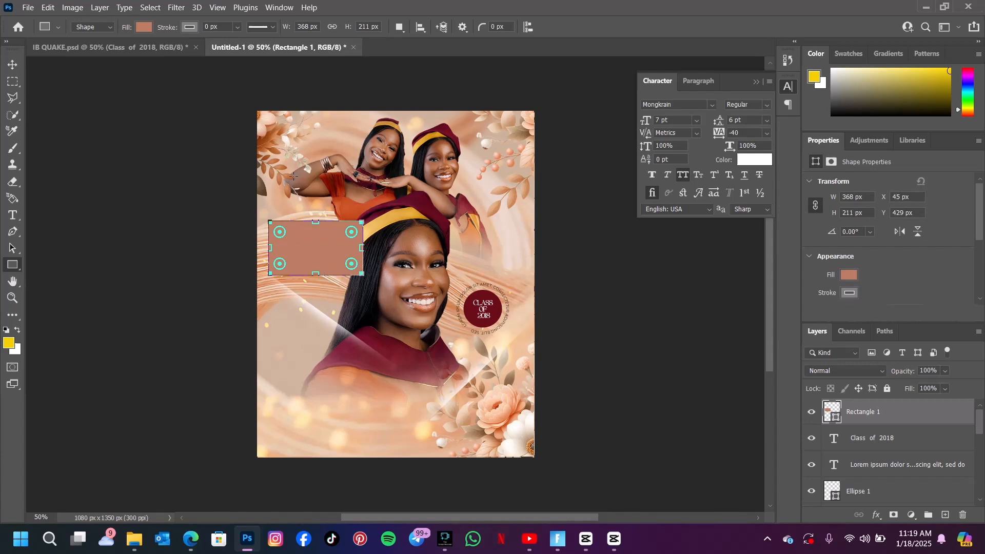
{"action": "key", "text": "ctrl+z"}
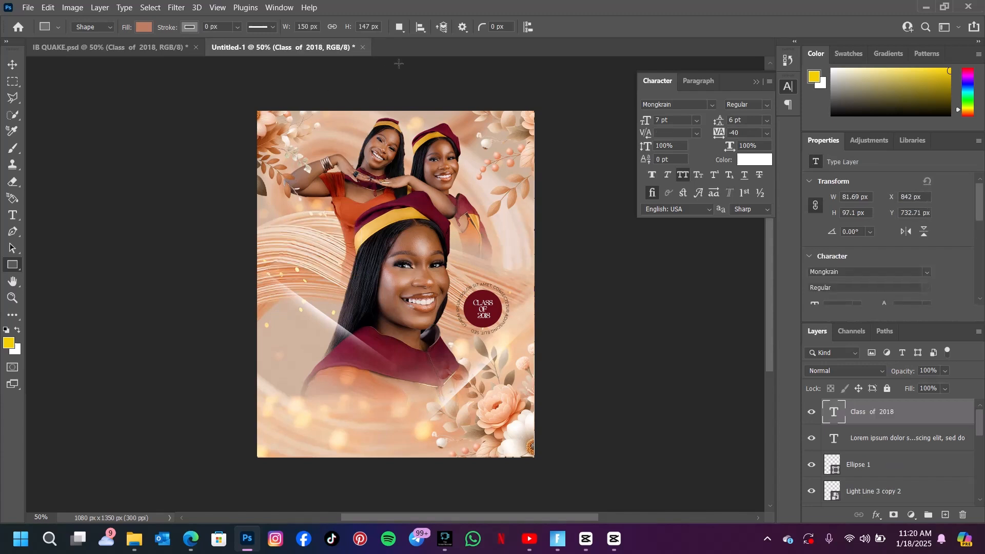
Draw a salmon rounded pill shape about 478 by 137 px at the poster's left edge.
{"action": "left_click_drag", "start_coordinate": [483, 27], "coordinate": [542, 31]}
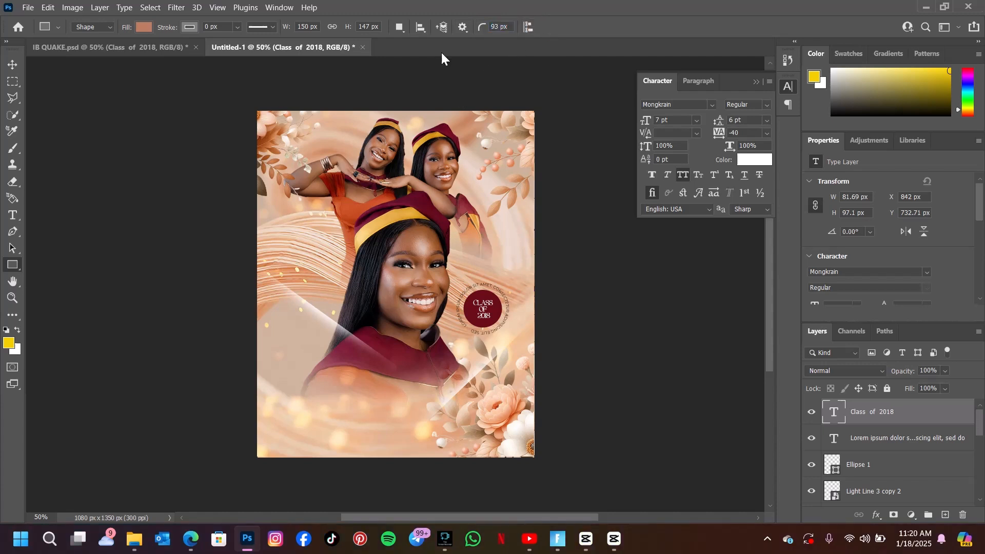
{"action": "left_click_drag", "start_coordinate": [243, 304], "coordinate": [311, 363]}
{"action": "key", "text": "v"}
Move the pill shape down to sit along the poster's lower-left edge.
{"action": "left_click", "coordinate": [111, 48]}
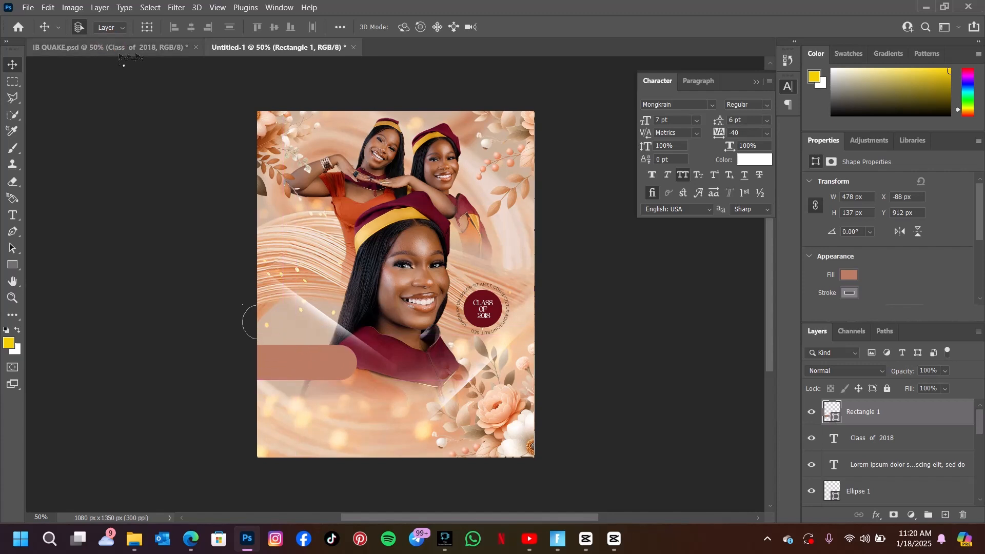
{"action": "left_click", "coordinate": [297, 281]}
{"action": "left_click_drag", "start_coordinate": [297, 281], "coordinate": [297, 365]}
{"action": "mouse_move", "coordinate": [298, 356]}
{"action": "left_mouse_down"}
{"action": "mouse_move", "coordinate": [324, 374]}
{"action": "mouse_move", "coordinate": [302, 358]}
{"action": "left_mouse_up"}
{"action": "left_click", "coordinate": [304, 362]}
Bring the "B.Sc Hons Mass Communication." and "GRADUATED 2025" text layers from the reference onto the pill shape.
{"action": "left_click", "coordinate": [168, 47]}
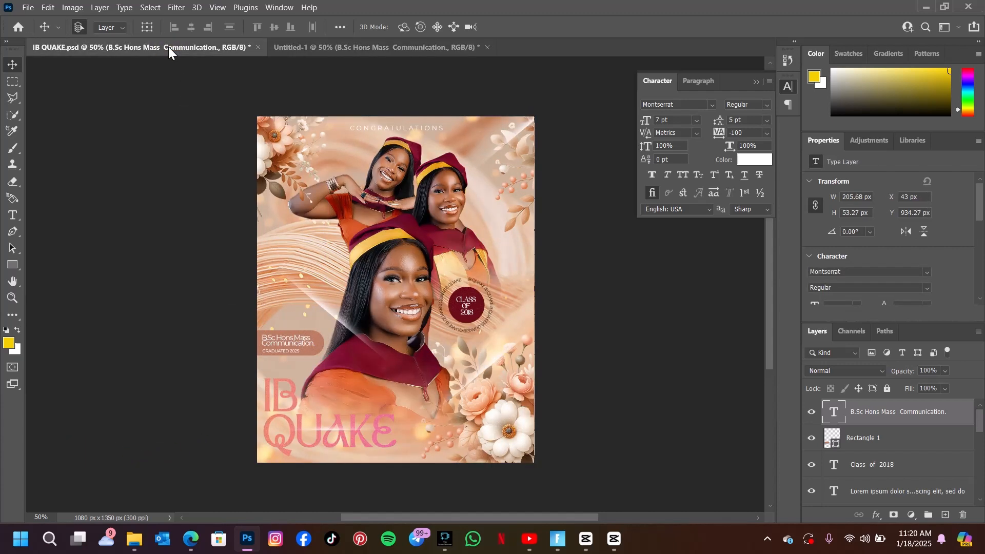
{"action": "left_click_drag", "start_coordinate": [284, 354], "coordinate": [303, 112]}
{"action": "left_click_drag", "start_coordinate": [349, 51], "coordinate": [340, 63]}
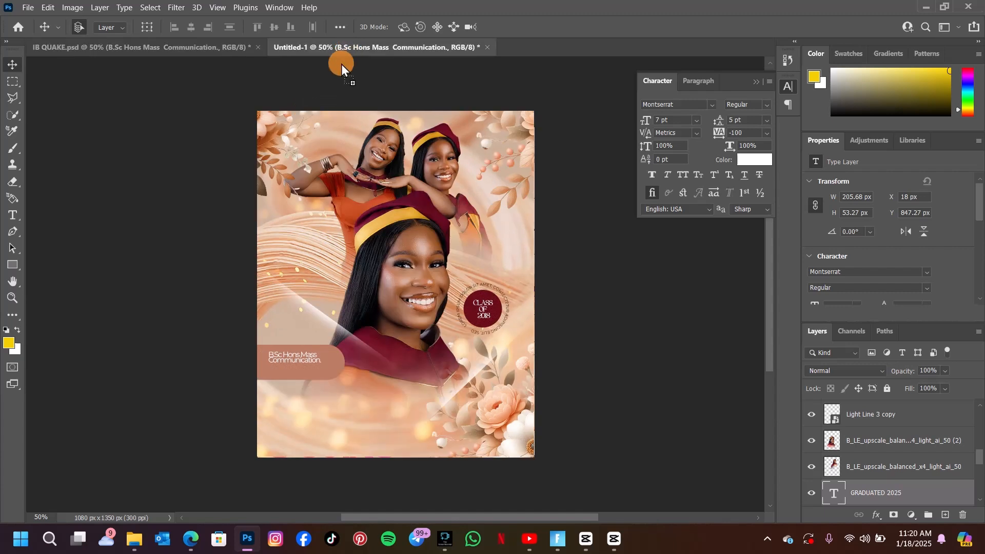
{"action": "mouse_move", "coordinate": [285, 376]}
{"action": "left_mouse_down"}
{"action": "mouse_move", "coordinate": [302, 361]}
{"action": "mouse_move", "coordinate": [295, 373]}
{"action": "left_mouse_up"}
Shrink the pill shape's height to about 113 px with Free Transform.
{"action": "left_click", "coordinate": [338, 354]}
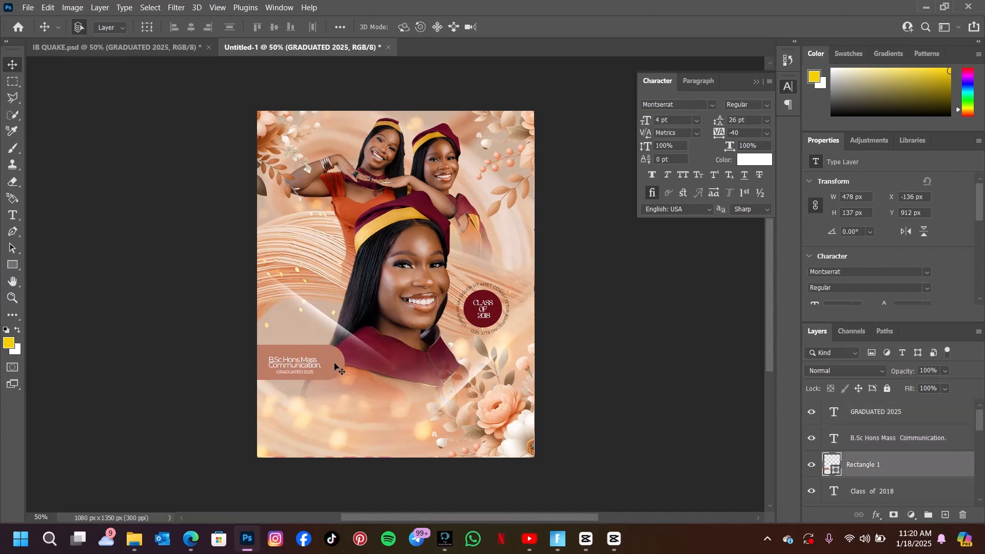
{"action": "key", "text": "ctrl+t"}
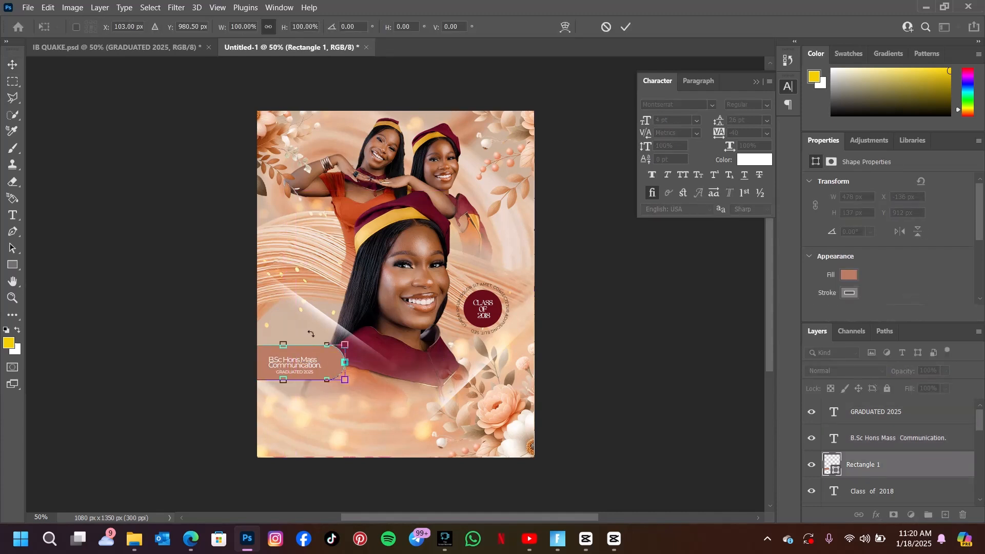
{"action": "left_click_drag", "start_coordinate": [286, 342], "coordinate": [287, 351]}
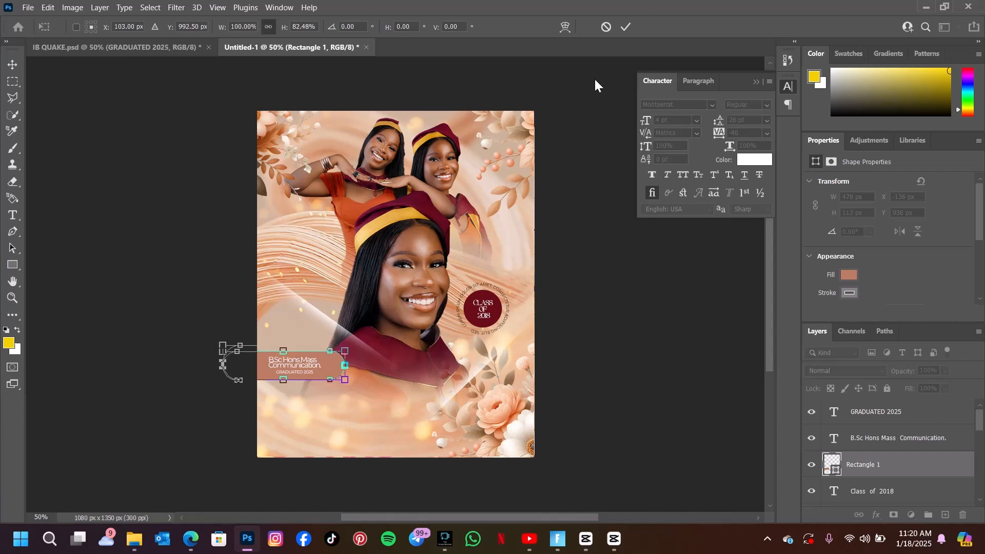
{"action": "left_click", "coordinate": [626, 27]}
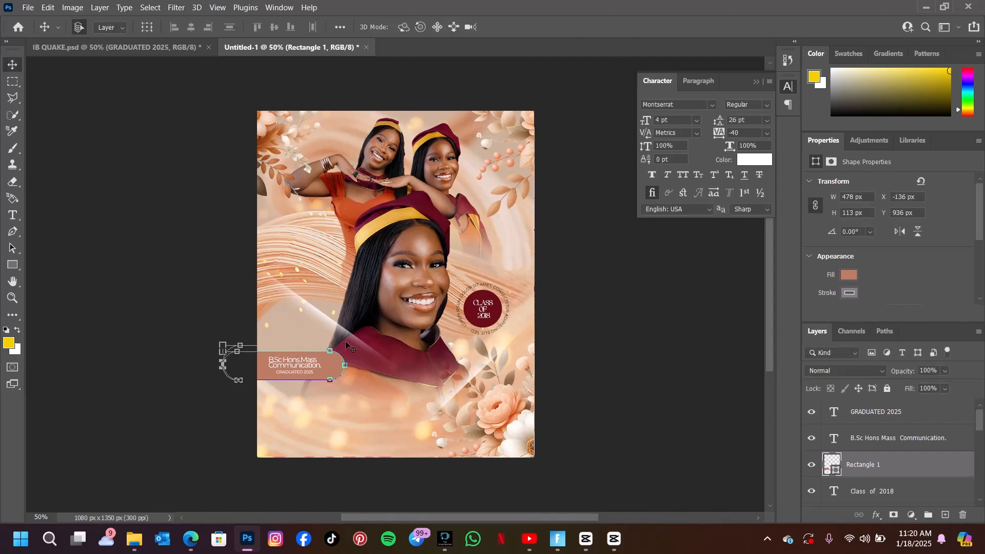
{"action": "left_click_drag", "start_coordinate": [346, 345], "coordinate": [314, 354]}
Bring the CONGRATULATIONS heading from the reference into the top of the poster.
{"action": "left_click", "coordinate": [398, 301]}
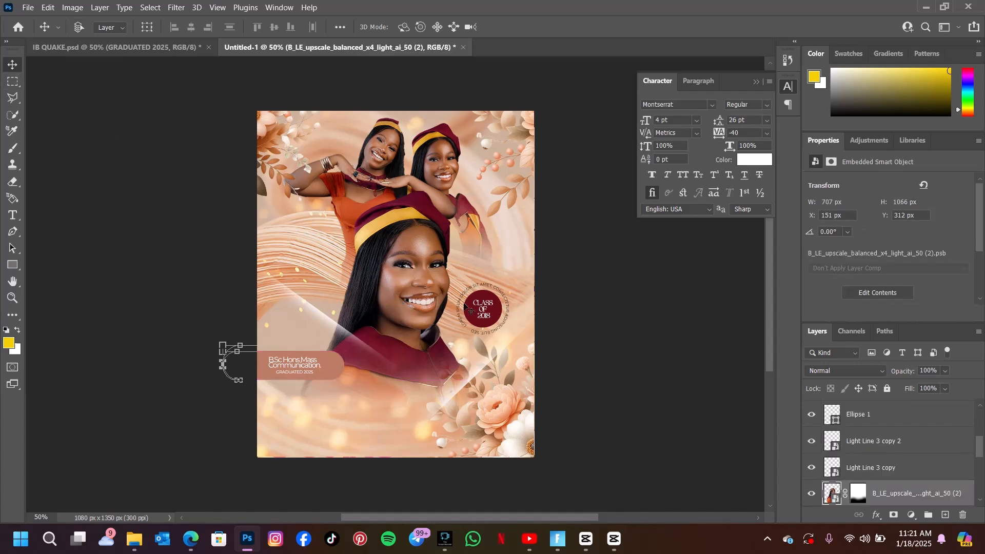
{"action": "key", "text": "ctrl+minus"}
{"action": "key", "text": "ctrl+plus"}
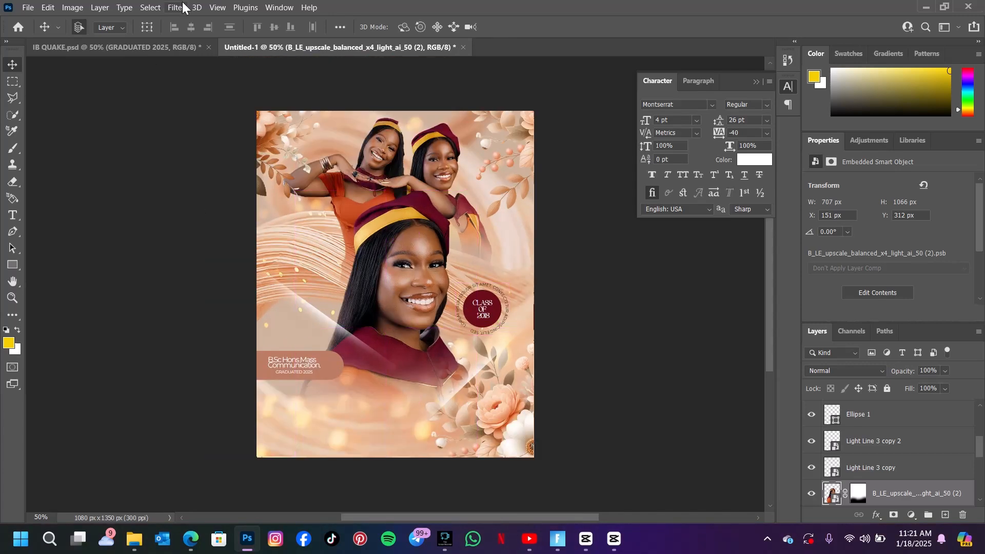
{"action": "left_click", "coordinate": [172, 42]}
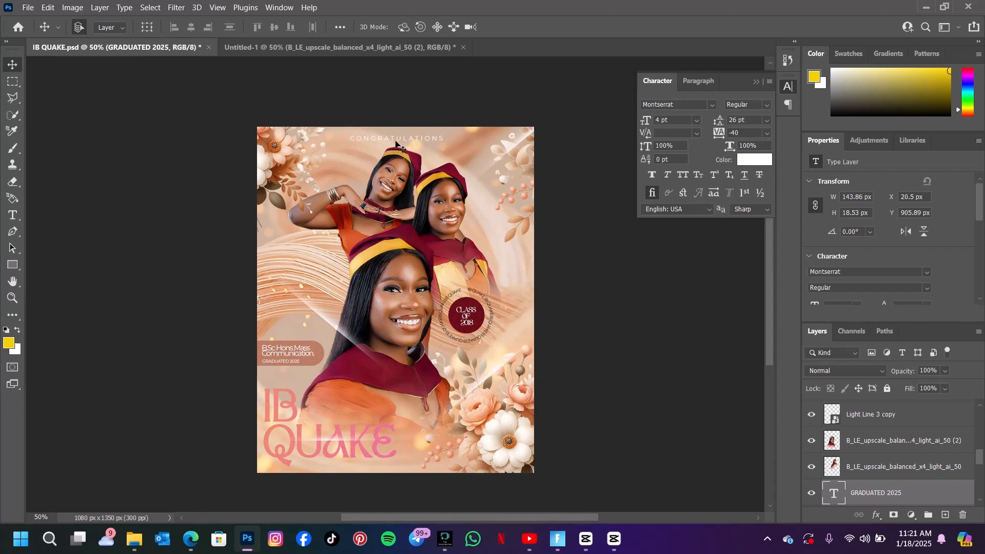
{"action": "mouse_move", "coordinate": [395, 142]}
{"action": "left_mouse_down"}
{"action": "mouse_move", "coordinate": [403, 136]}
{"action": "mouse_move", "coordinate": [376, 48]}
{"action": "mouse_move", "coordinate": [381, 129]}
{"action": "mouse_move", "coordinate": [323, 413]}
{"action": "mouse_move", "coordinate": [386, 121]}
{"action": "mouse_move", "coordinate": [386, 154]}
{"action": "left_mouse_up"}
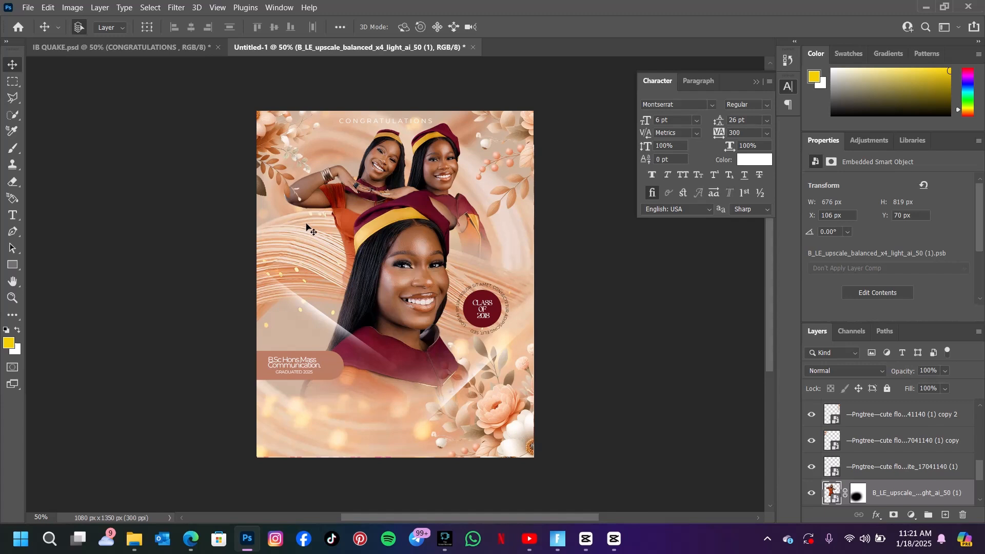
Duplicate the swirl background image layer.
{"action": "left_click", "coordinate": [309, 249]}
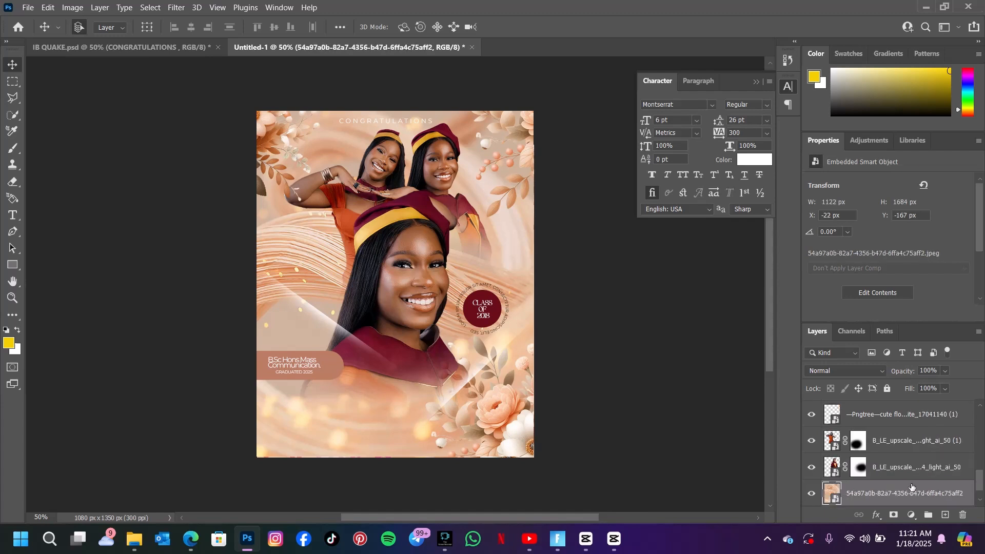
{"action": "scroll", "coordinate": [911, 488], "scroll_direction": "up", "scroll_amount": 5}
{"action": "scroll", "coordinate": [912, 490], "scroll_direction": "down", "scroll_amount": 6}
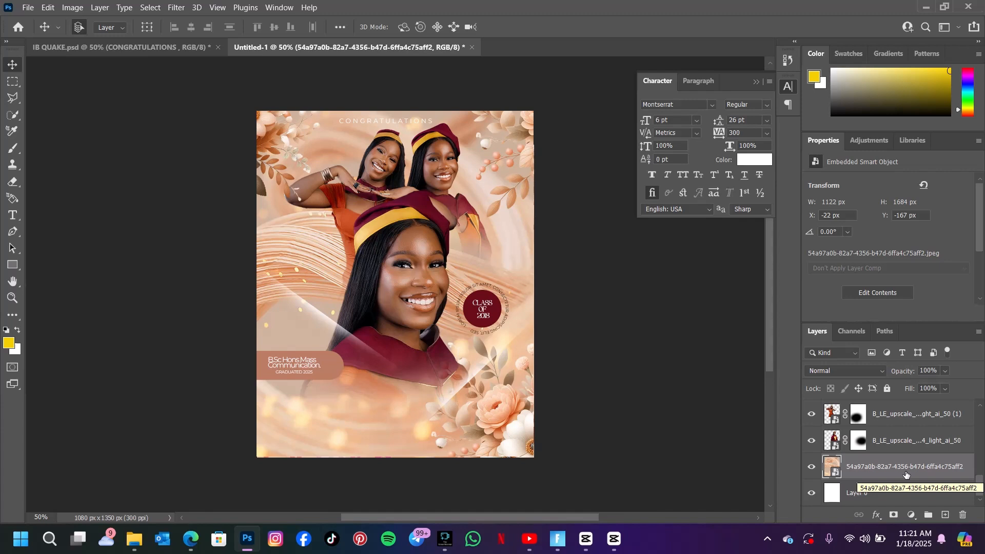
{"action": "key", "text": "ctrl+j"}
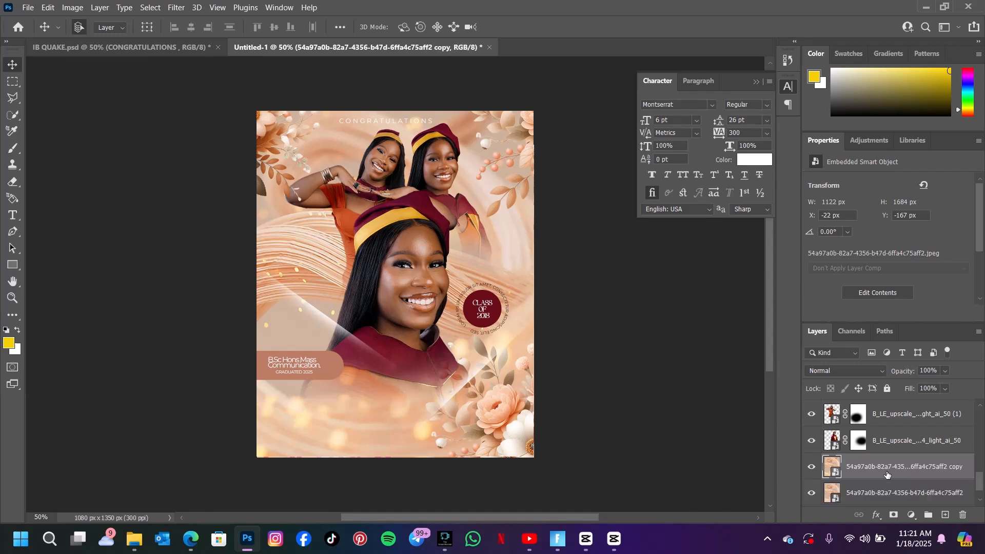
Move the duplicated swirl layer to the top of the layer stack and apply a Gaussian Blur with a 26.3 pixel radius.
{"action": "left_click_drag", "start_coordinate": [888, 470], "coordinate": [908, 407]}
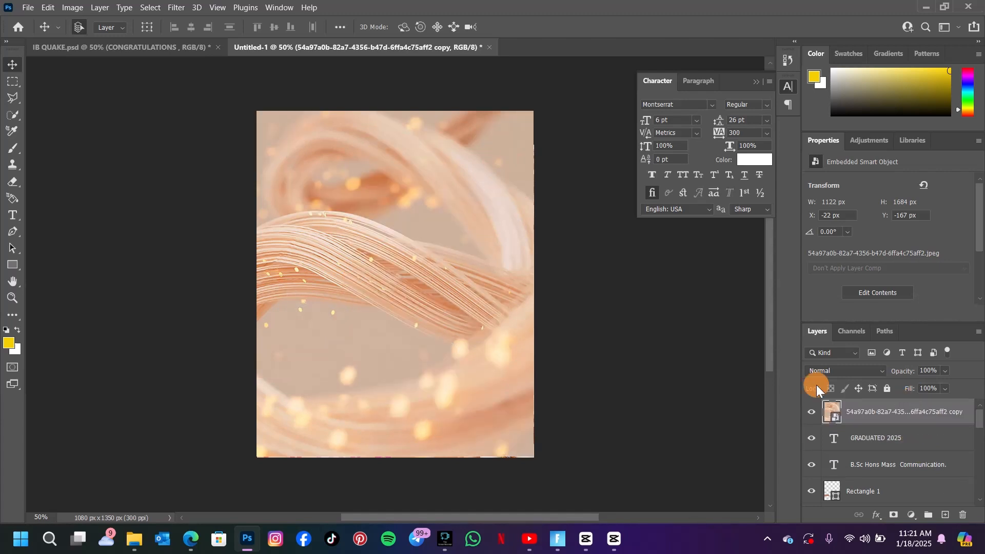
{"action": "left_click", "coordinate": [176, 7]}
{"action": "mouse_move", "coordinate": [239, 161]}
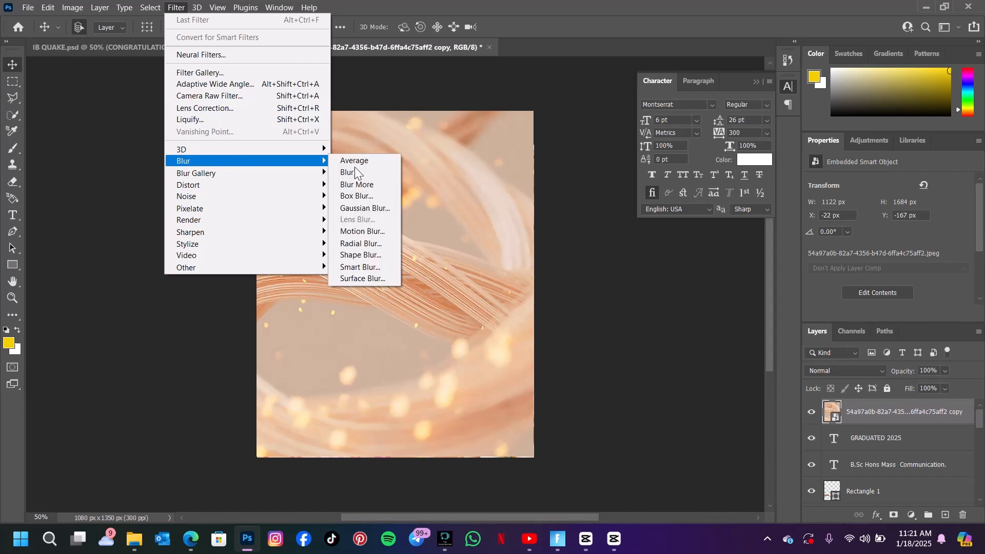
{"action": "left_click", "coordinate": [381, 209]}
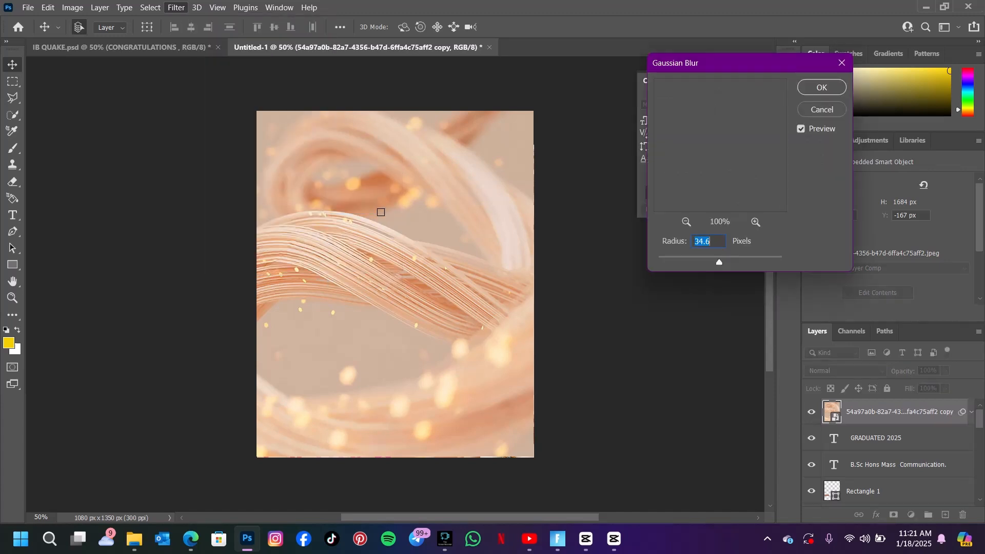
{"action": "left_click_drag", "start_coordinate": [719, 262], "coordinate": [715, 260]}
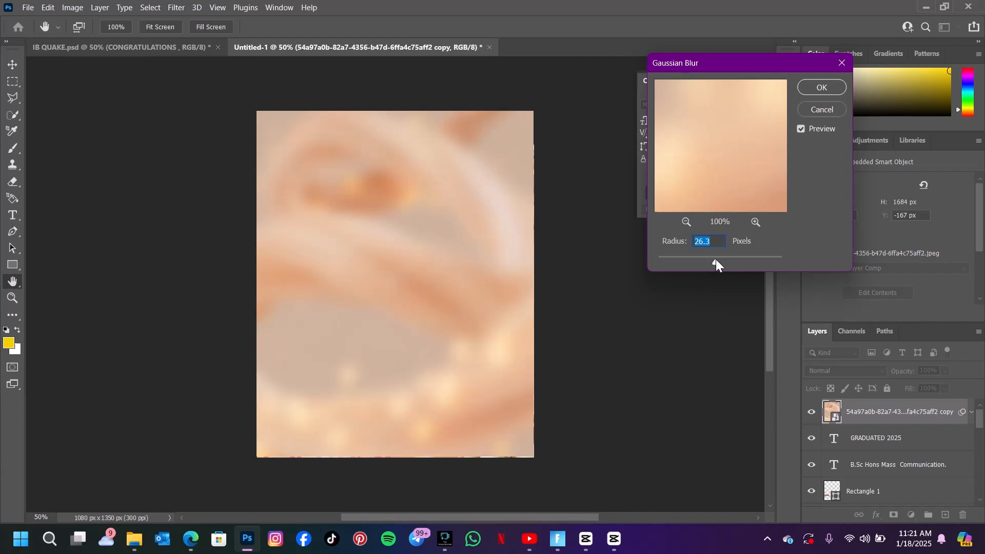
{"action": "left_click", "coordinate": [822, 88]}
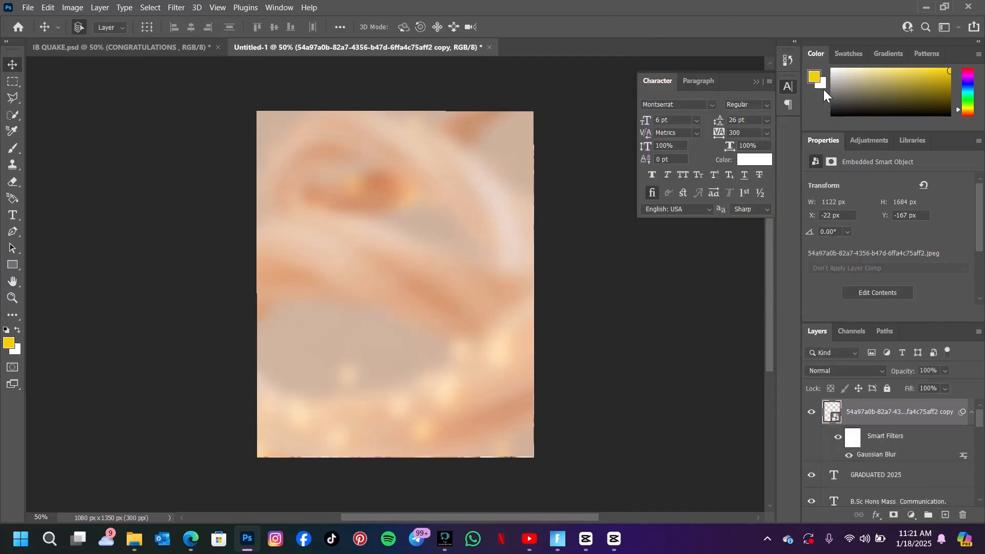
Set the blurred swirl copy's blend mode to Soft Light, its opacity to 83% and its fill to 87%.
{"action": "left_click", "coordinate": [860, 365]}
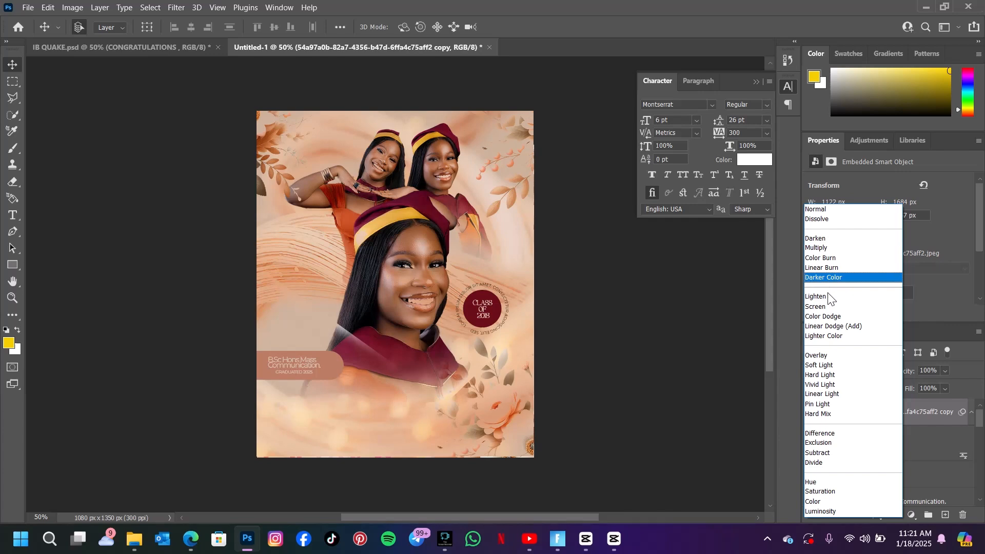
{"action": "left_click", "coordinate": [830, 356]}
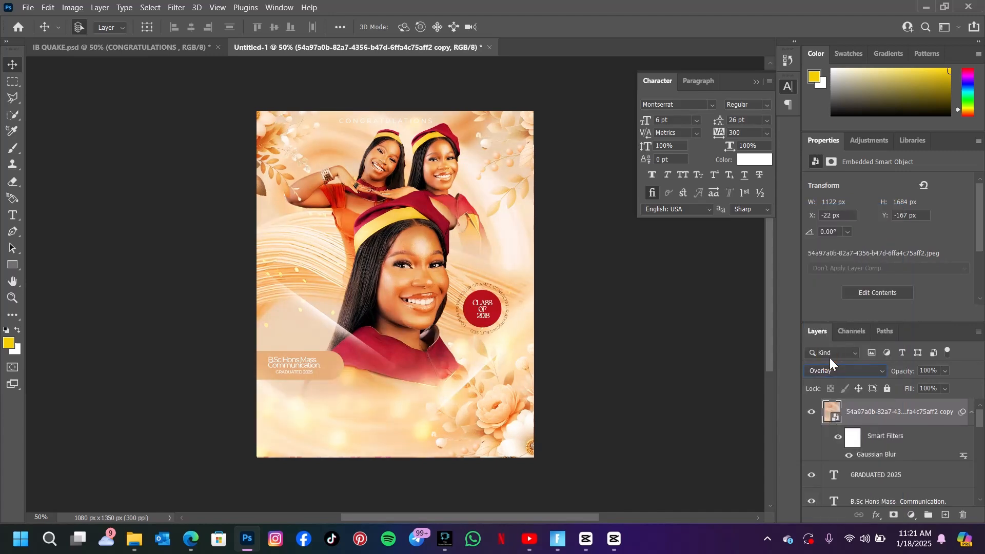
{"action": "left_click", "coordinate": [946, 387]}
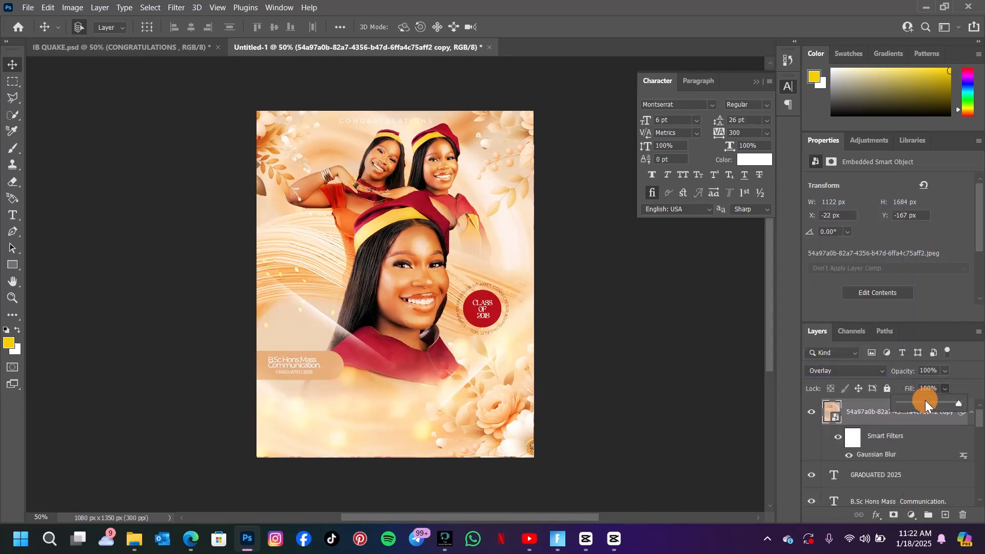
{"action": "left_click_drag", "start_coordinate": [926, 401], "coordinate": [923, 403]}
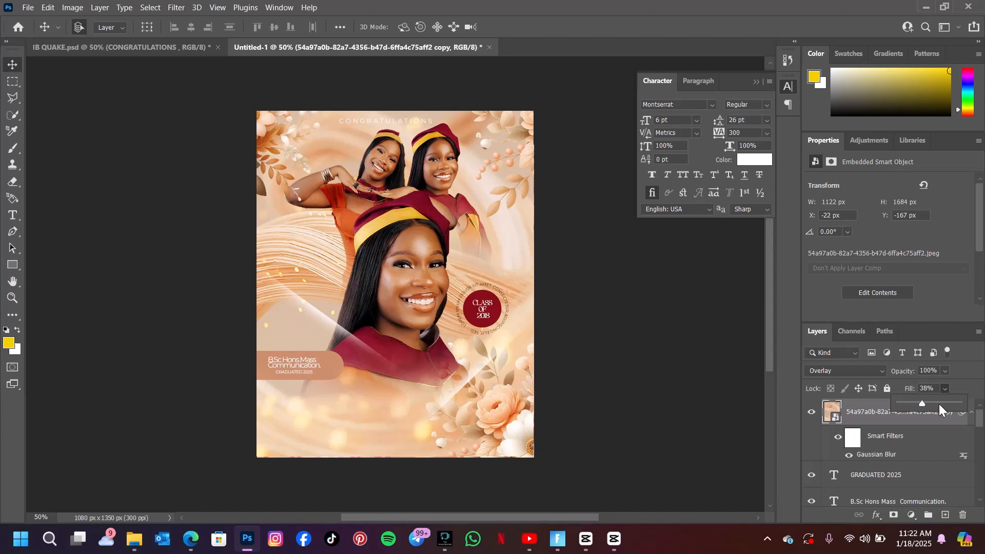
{"action": "left_click_drag", "start_coordinate": [940, 404], "coordinate": [963, 404]}
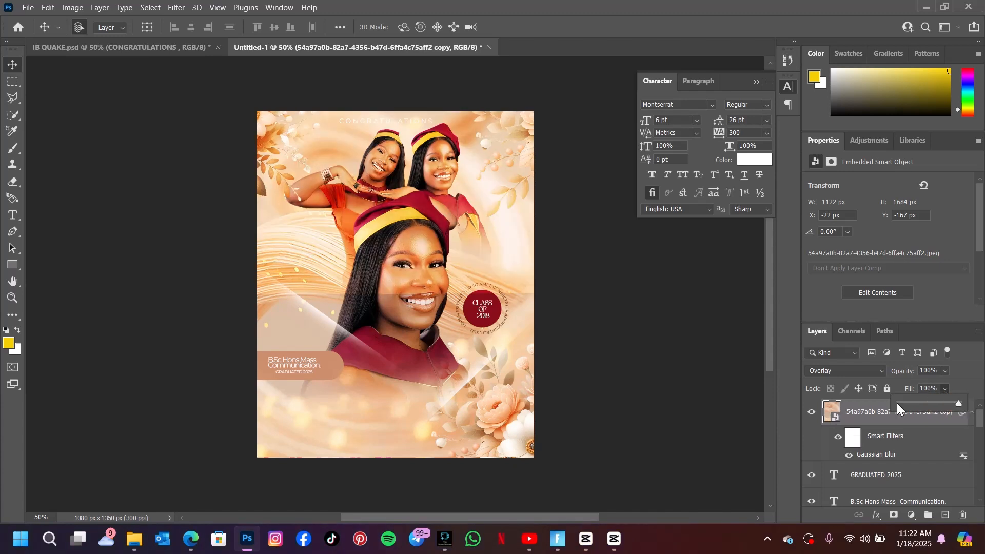
{"action": "left_click", "coordinate": [844, 388]}
{"action": "left_click", "coordinate": [837, 372]}
{"action": "left_click", "coordinate": [835, 366]}
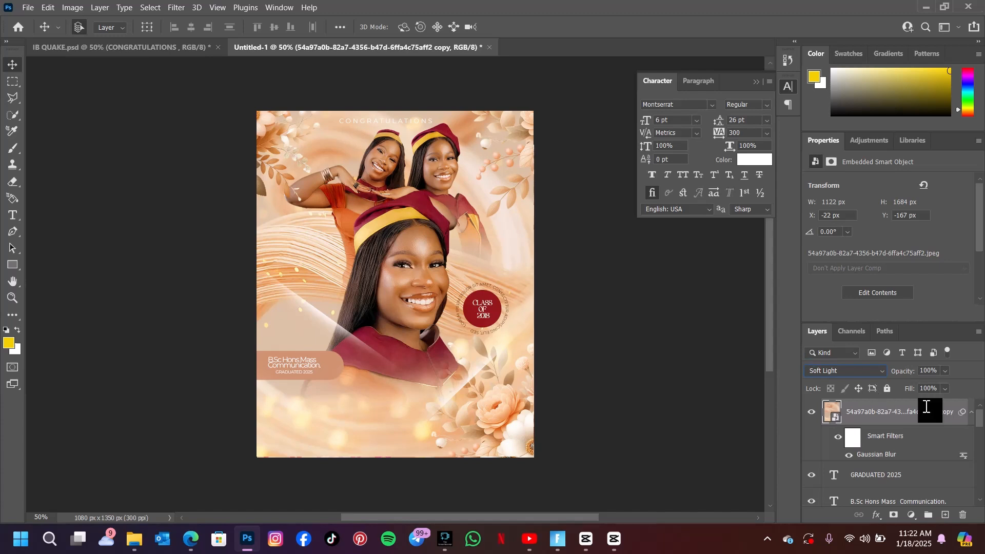
{"action": "left_click", "coordinate": [946, 371]}
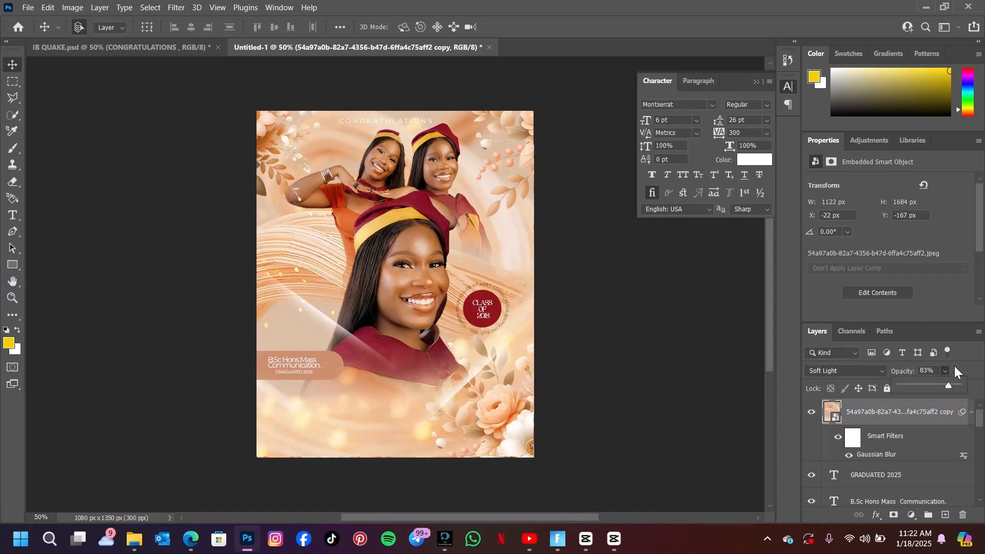
{"action": "left_click", "coordinate": [952, 366]}
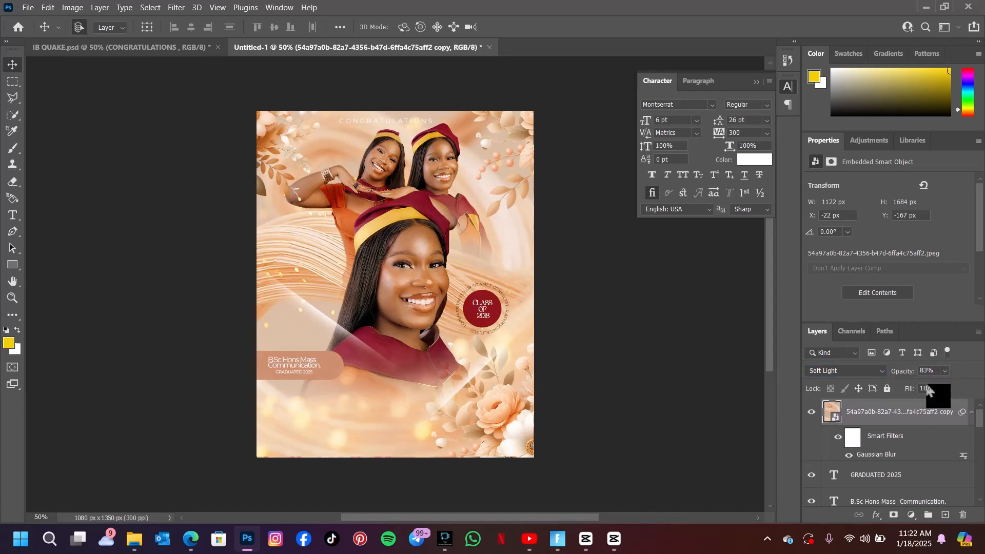
{"action": "left_click", "coordinate": [944, 389]}
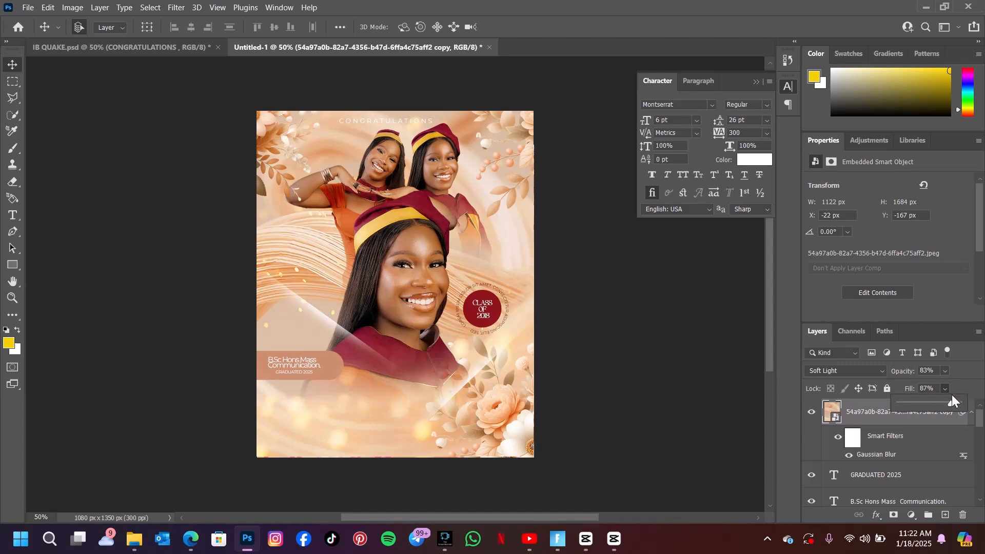
Inspect the font settings of the CONGRATULATIONS text in the reference document, then return to the poster.
{"action": "left_click", "coordinate": [146, 43]}
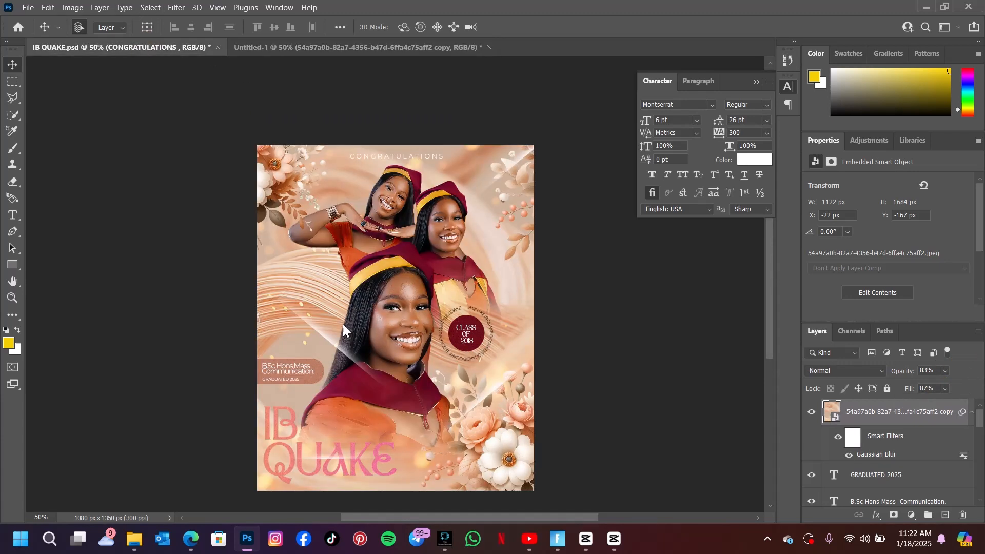
{"action": "left_click", "coordinate": [12, 213]}
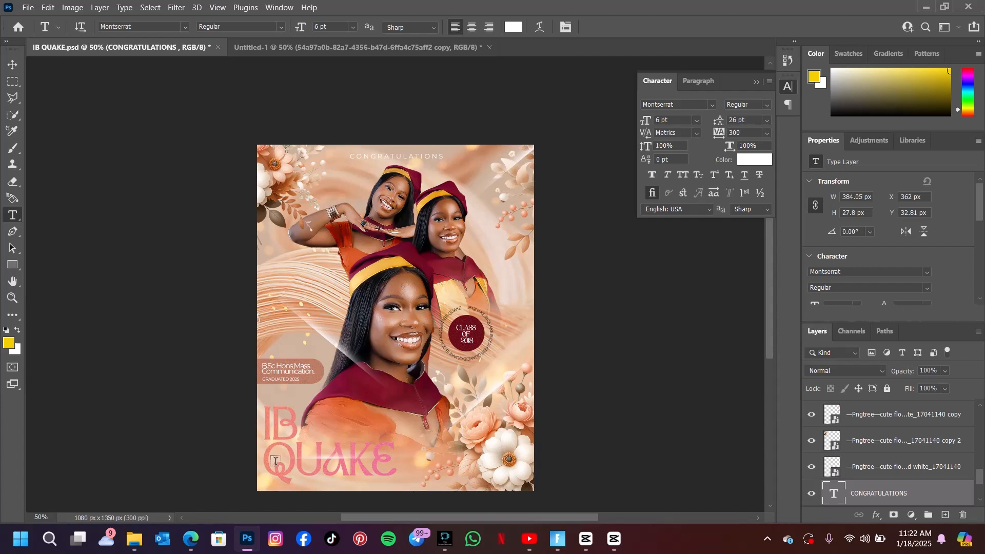
{"action": "left_click", "coordinate": [186, 27]}
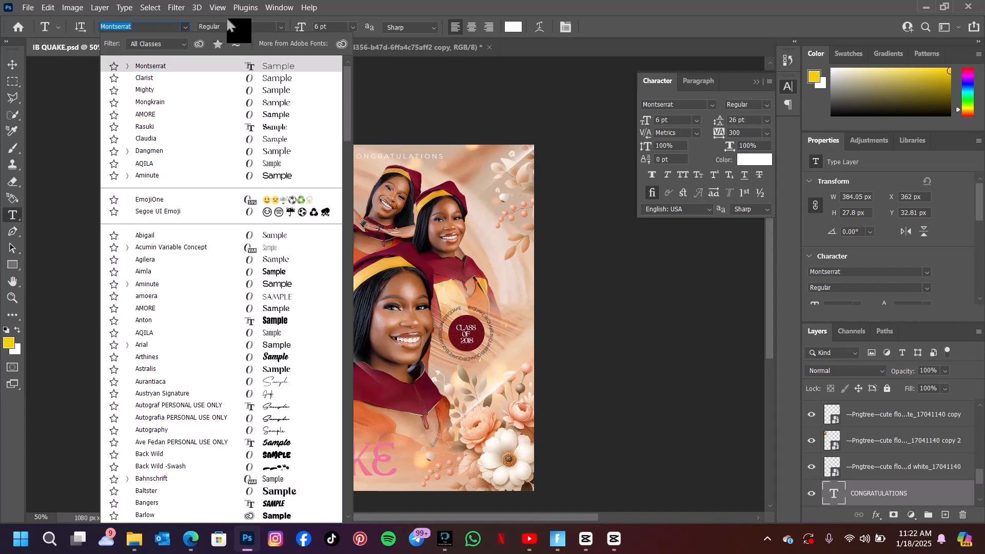
{"action": "left_click", "coordinate": [182, 26]}
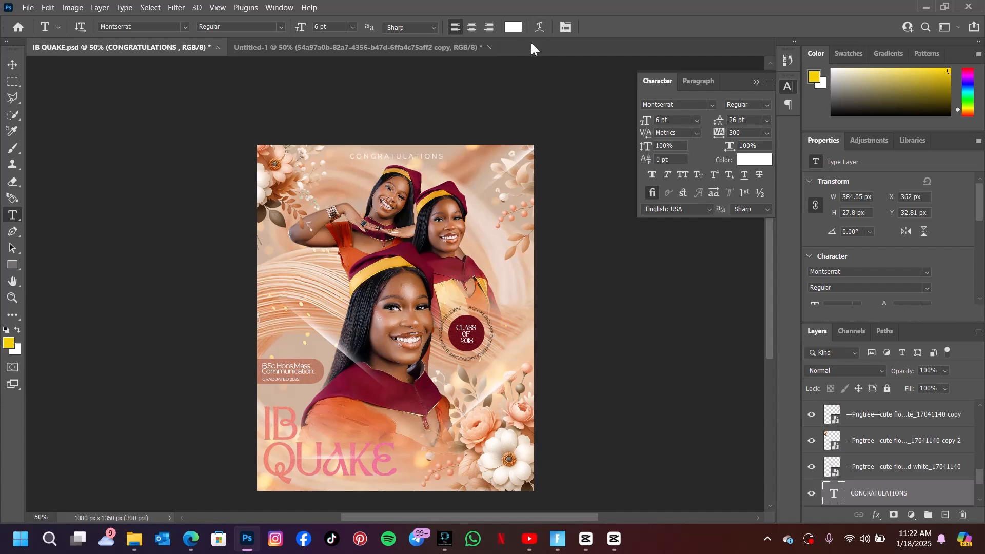
{"action": "left_click", "coordinate": [362, 47]}
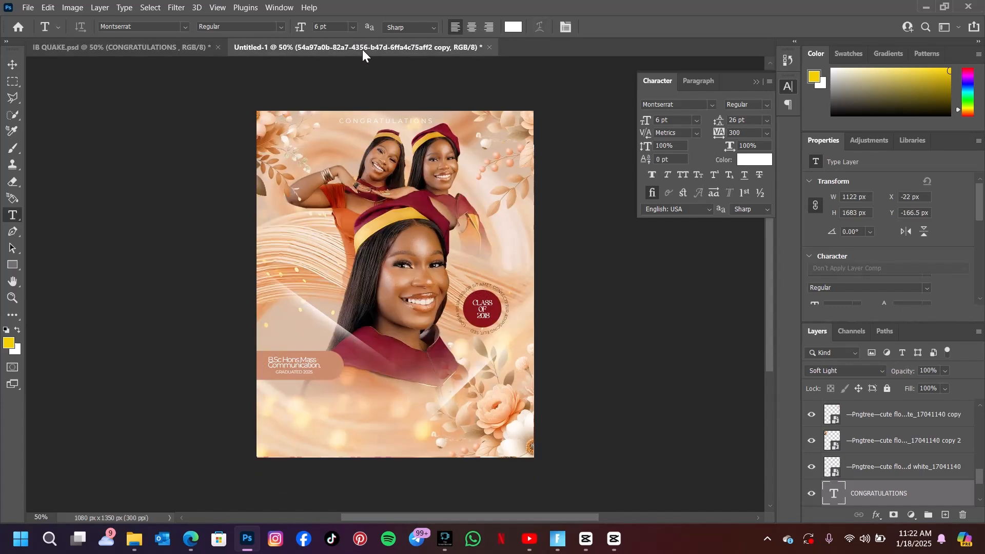